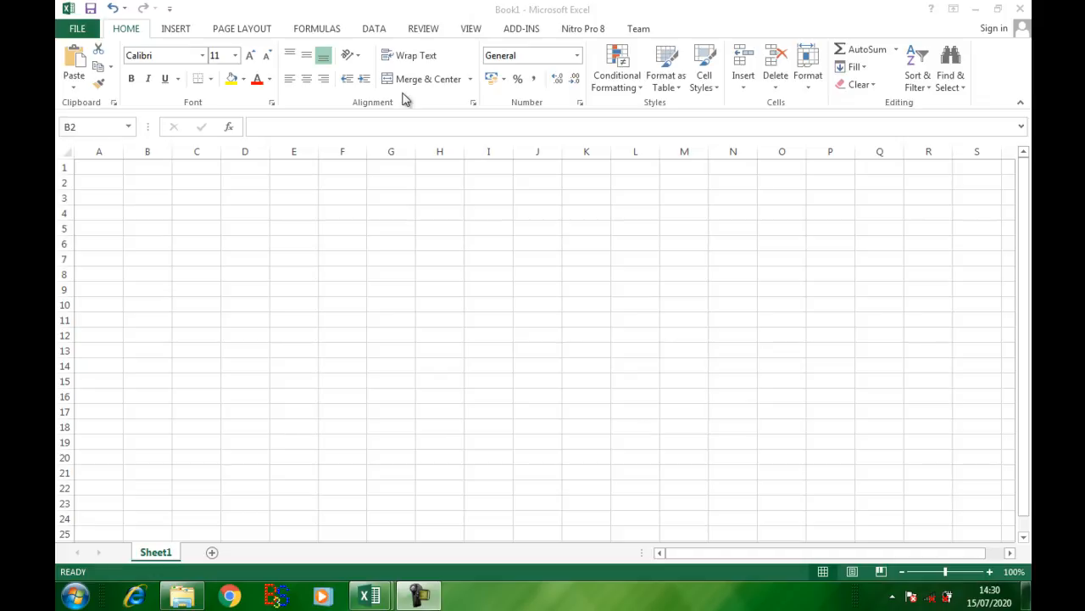
# Step: Enter the rule text "Jika Nilai Angka Lebih Besar Dari 85 maka Nilai Huruf adalah A" in cell A14
pyautogui.click(141, 368)
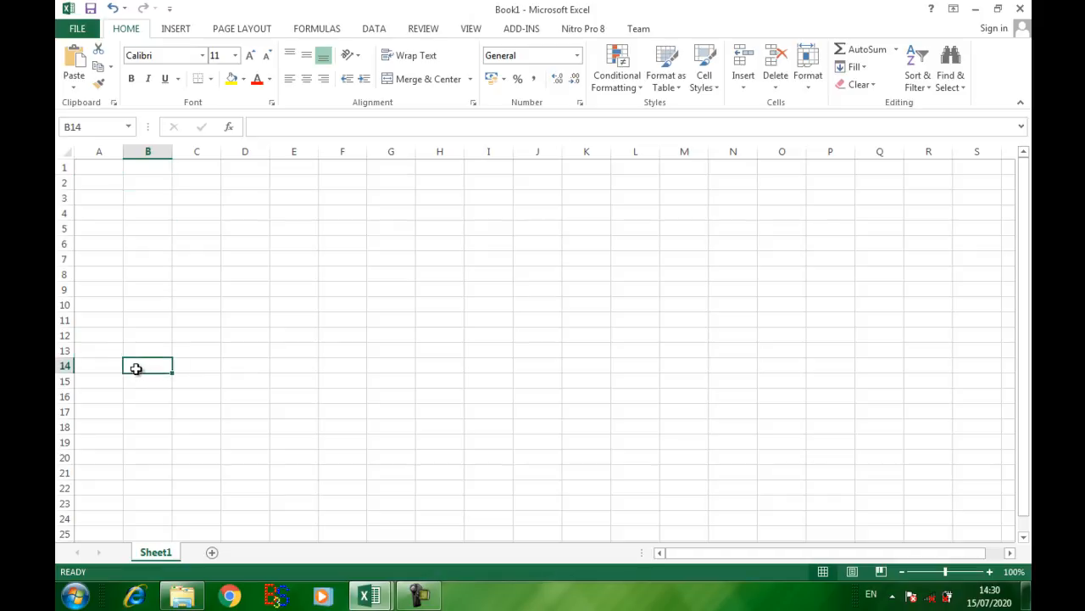
pyautogui.click(115, 368)
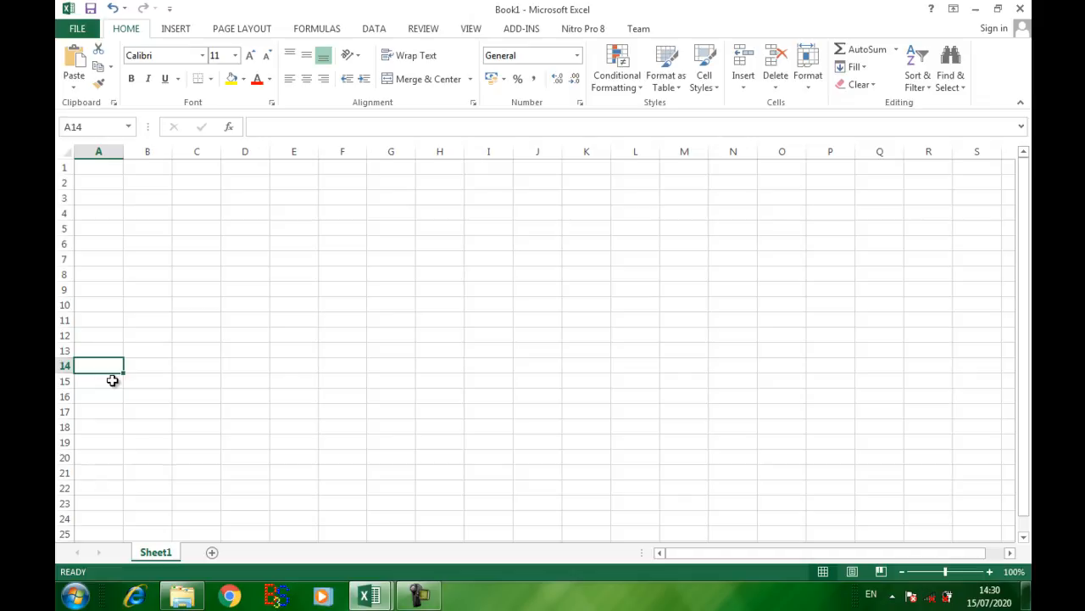
pyautogui.write('Jika')
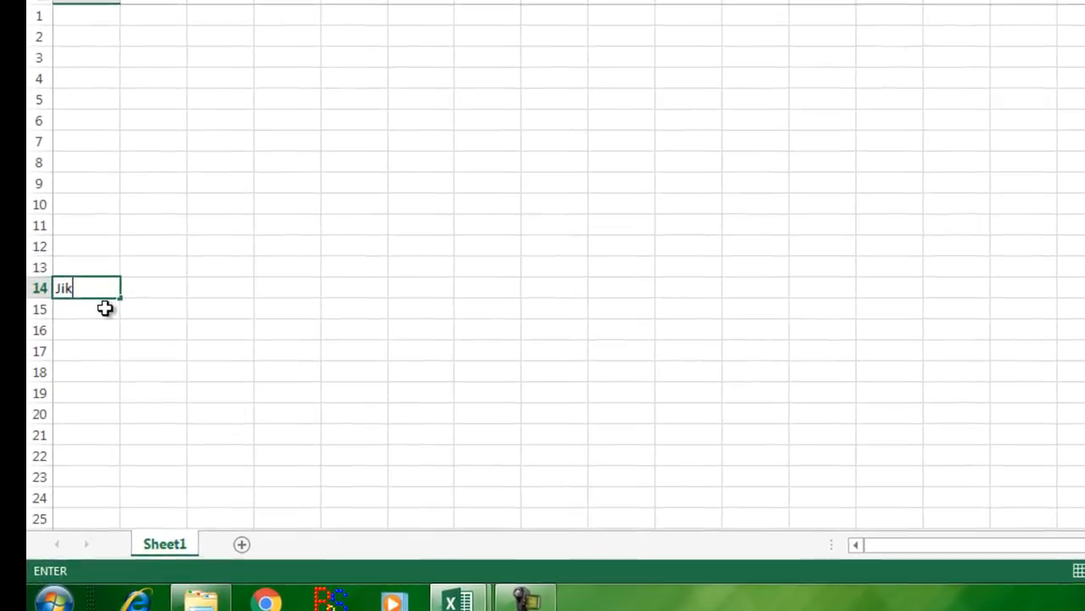
pyautogui.write(' Nilai ')
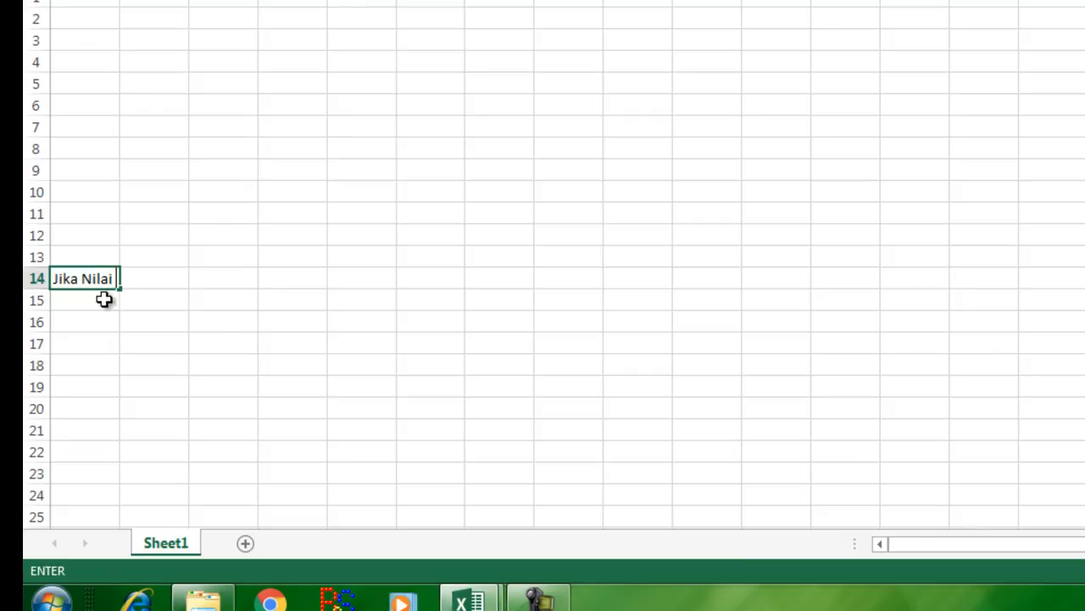
pyautogui.write('Angka Lebih B')
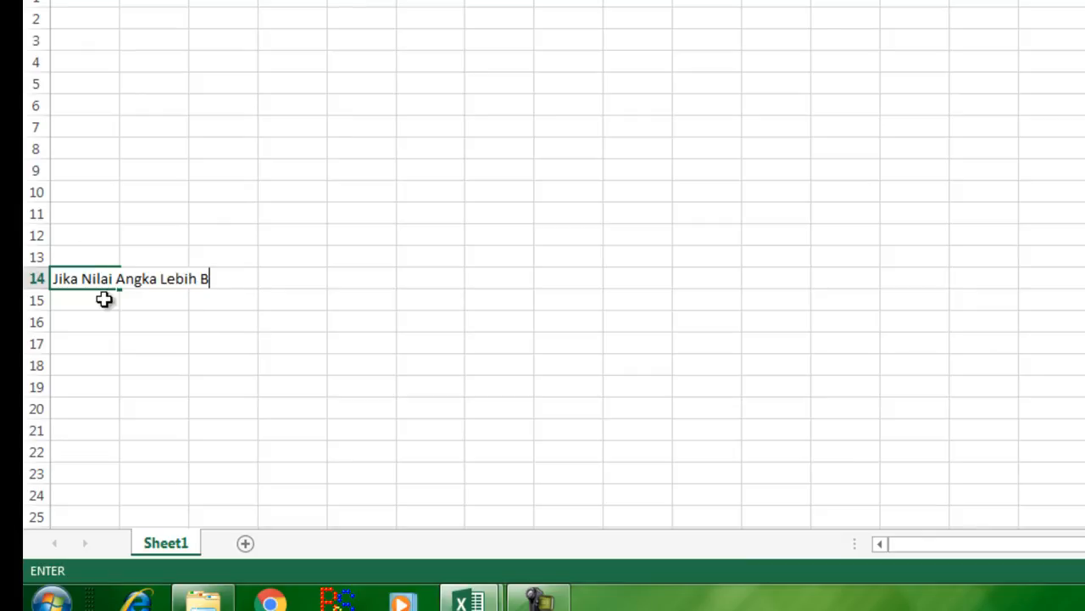
pyautogui.write('esar Dari 85')
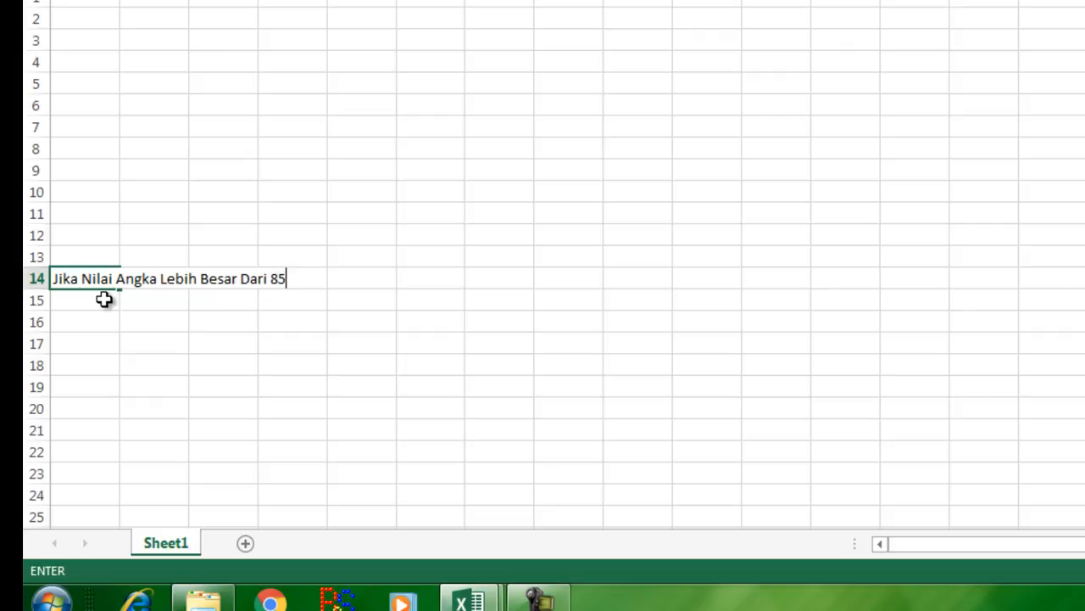
pyautogui.write(' maka Ni')
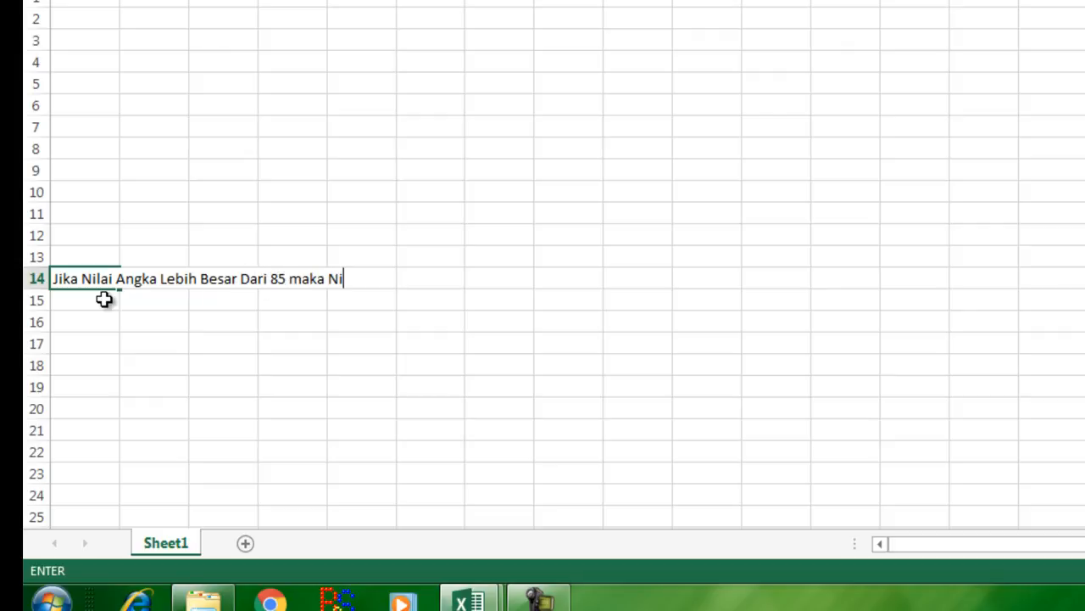
pyautogui.write('lai Huruf a')
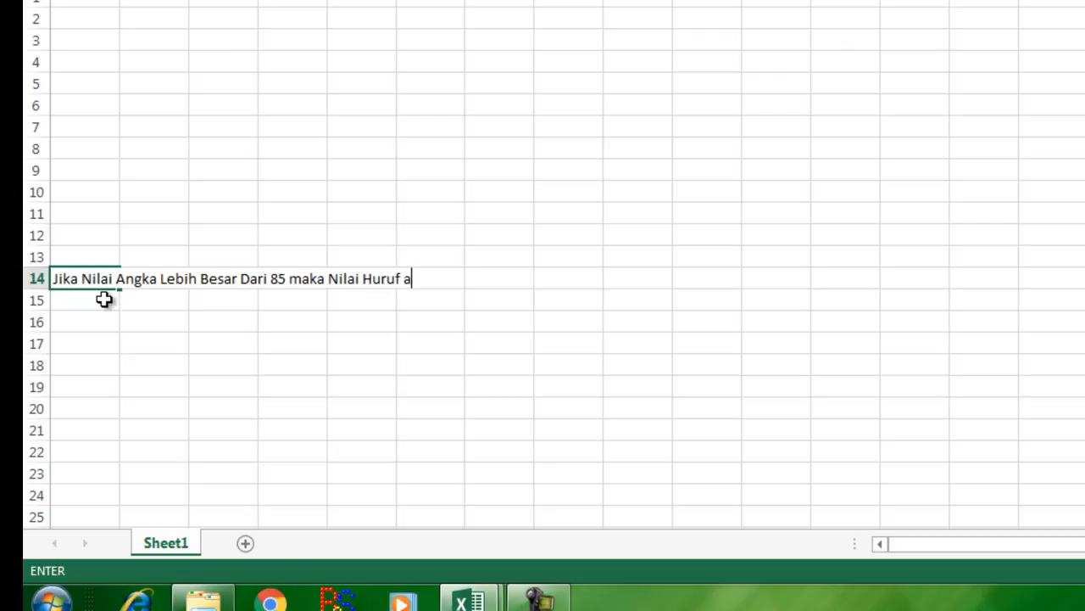
pyautogui.write('dalah A')
pyautogui.press('Return')
# Step: Copy the rule text from A14 down through A18 with the fill handle
pyautogui.click(104, 281)
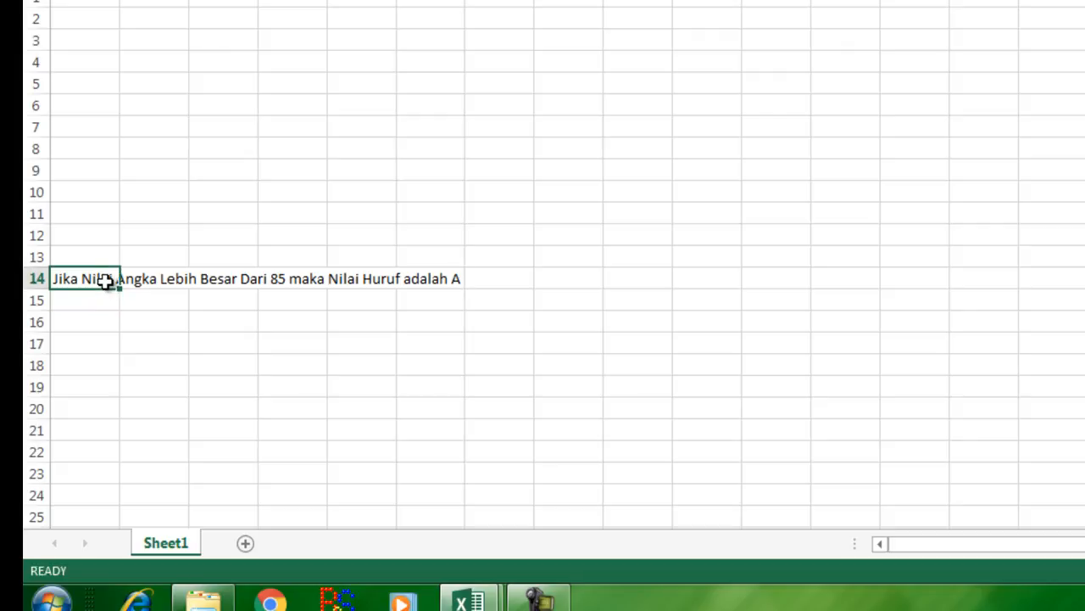
pyautogui.moveTo(118, 290); pyautogui.dragTo(117, 377)
# Step: Edit the rule in A15 so the threshold is 70 and the letter grade is B
pyautogui.click(85, 294)
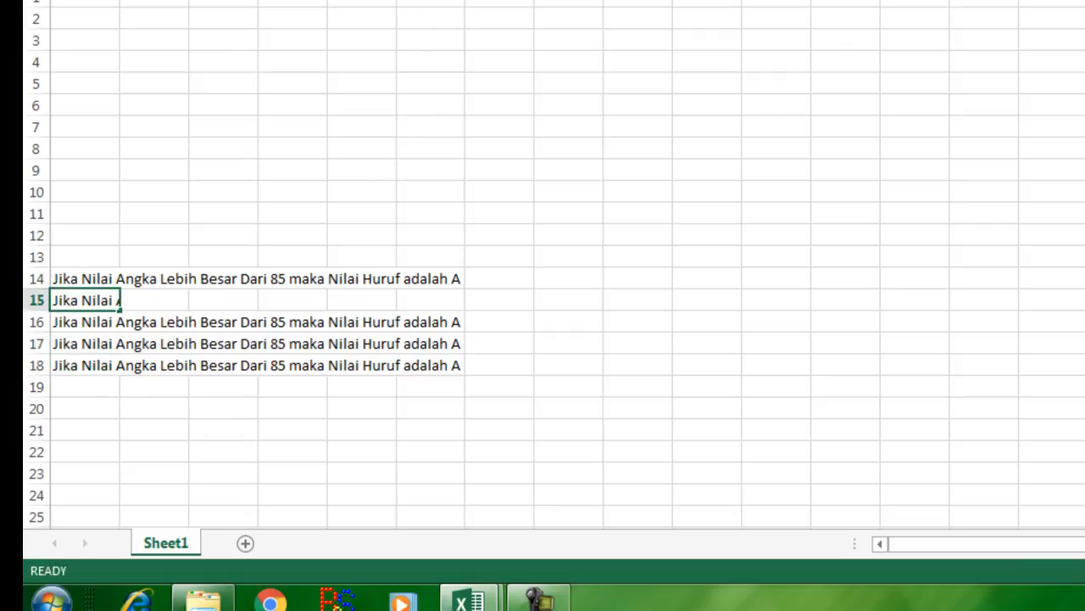
pyautogui.press('F2')
pyautogui.write('70')
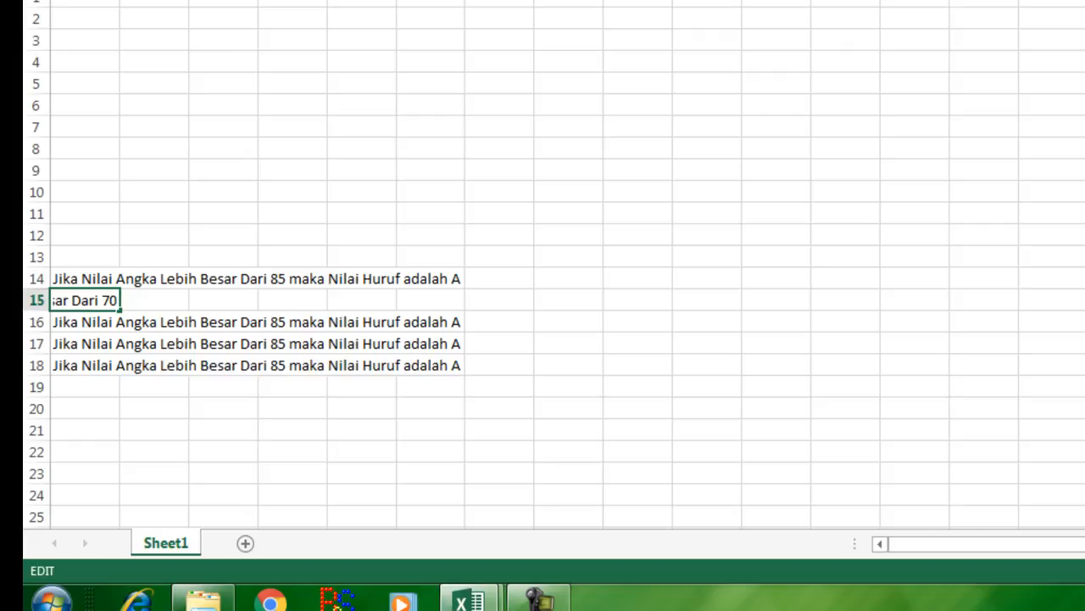
pyautogui.press('End')
pyautogui.press('BackSpace')
pyautogui.write('B')
pyautogui.press('Return')
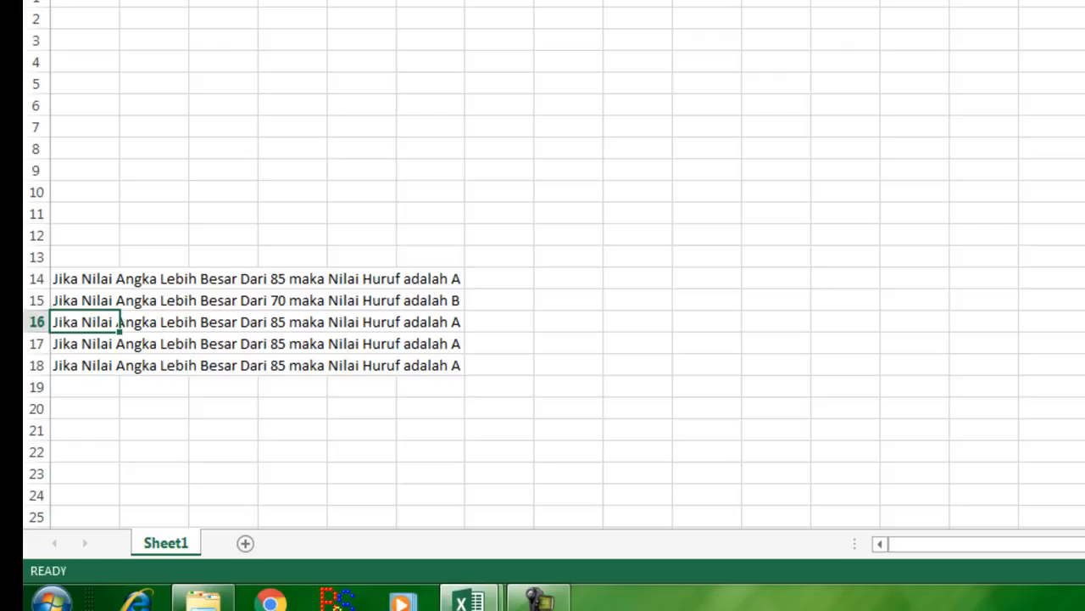
# Step: Edit the rule in A16 so the threshold is 60 and the letter grade is C
pyautogui.press('F2')
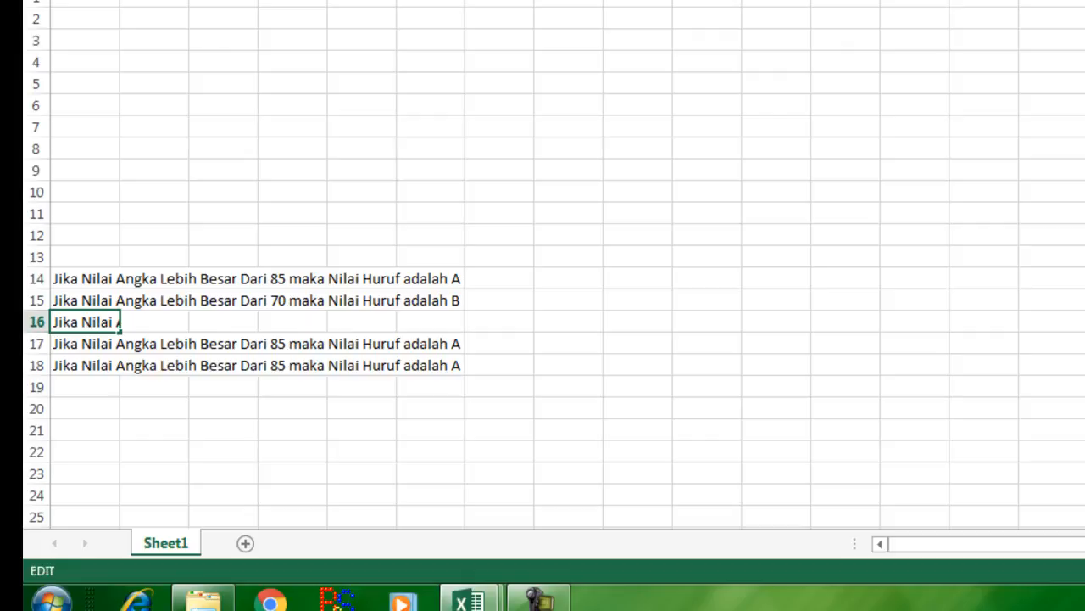
pyautogui.press('End')
pyautogui.press('BackSpace')
pyautogui.write('60')
pyautogui.write('60')
pyautogui.press('End')
pyautogui.press('BackSpace')
pyautogui.press('BackSpace')
pyautogui.write('C')
pyautogui.press('Return')
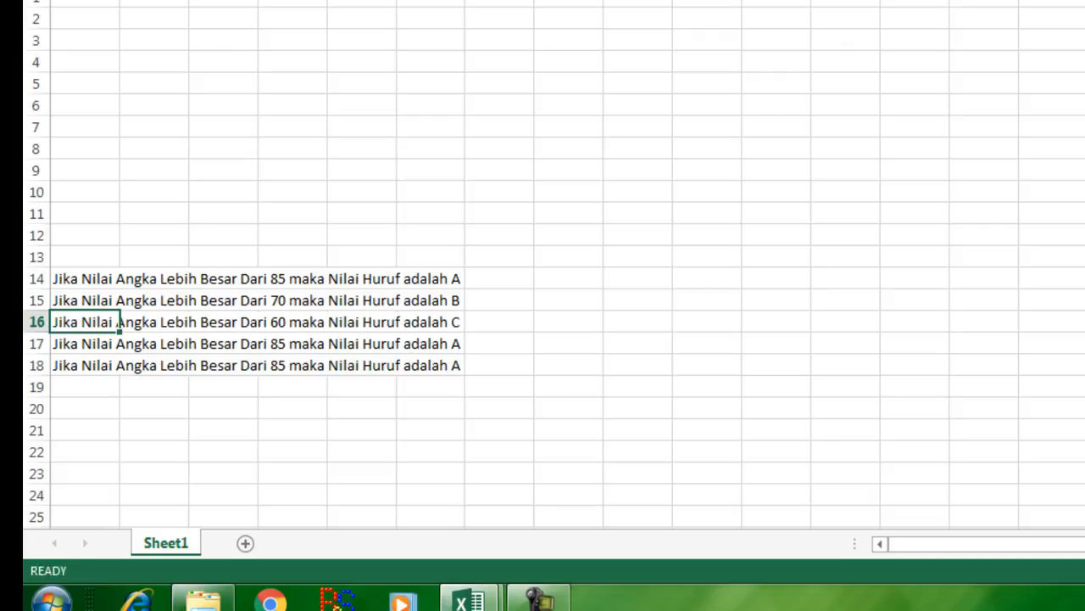
# Step: Edit the rule in A17 so the threshold is 50 and the letter grade is D
pyautogui.click(119, 343)
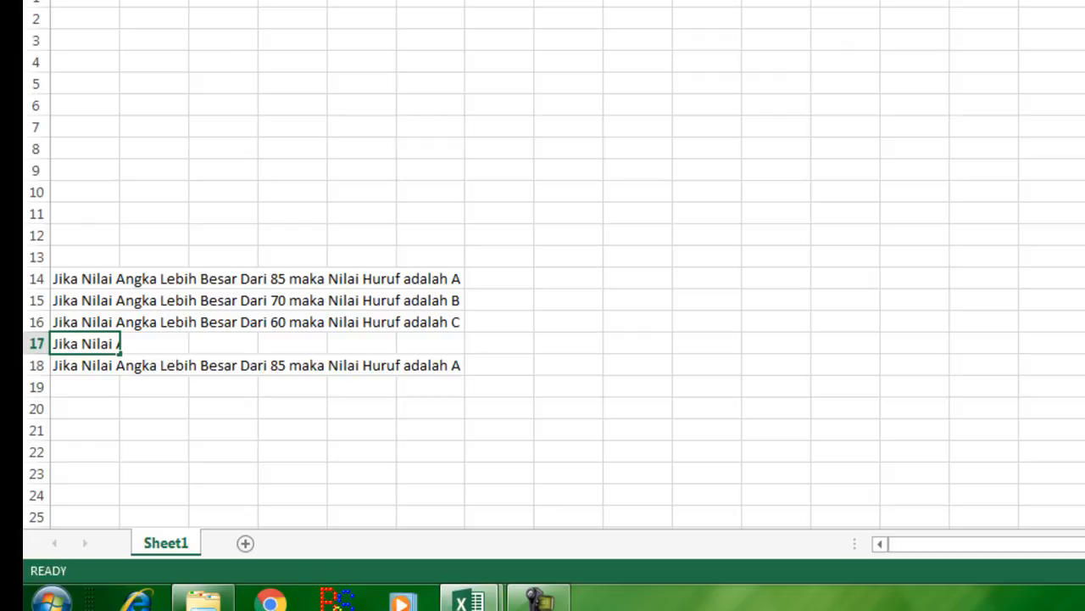
pyautogui.press('F2')
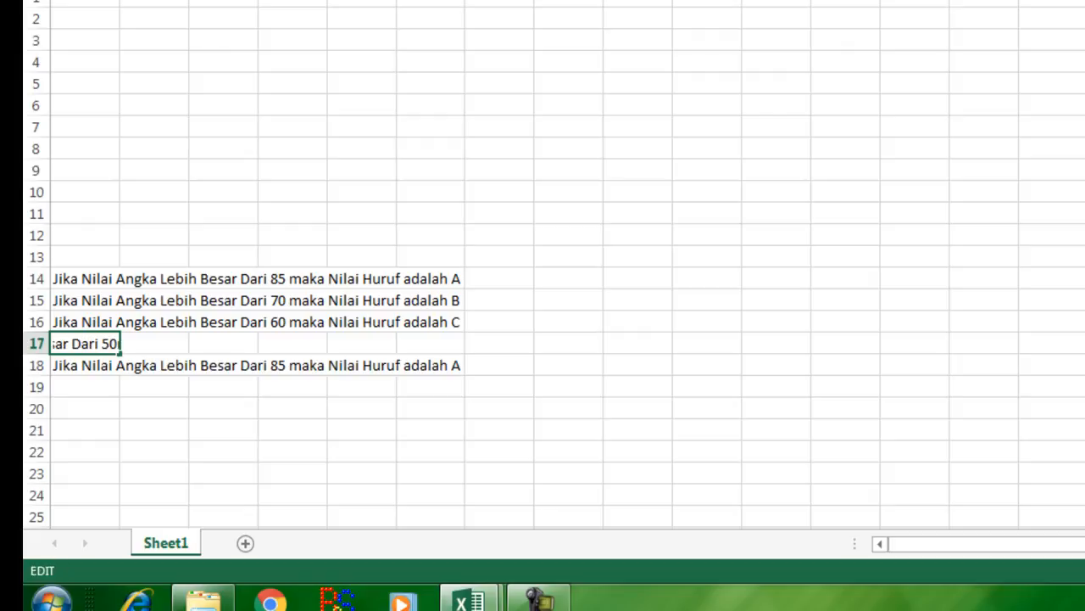
pyautogui.write('ma')
pyautogui.press('BackSpace')
pyautogui.write('D')
pyautogui.press('Return')
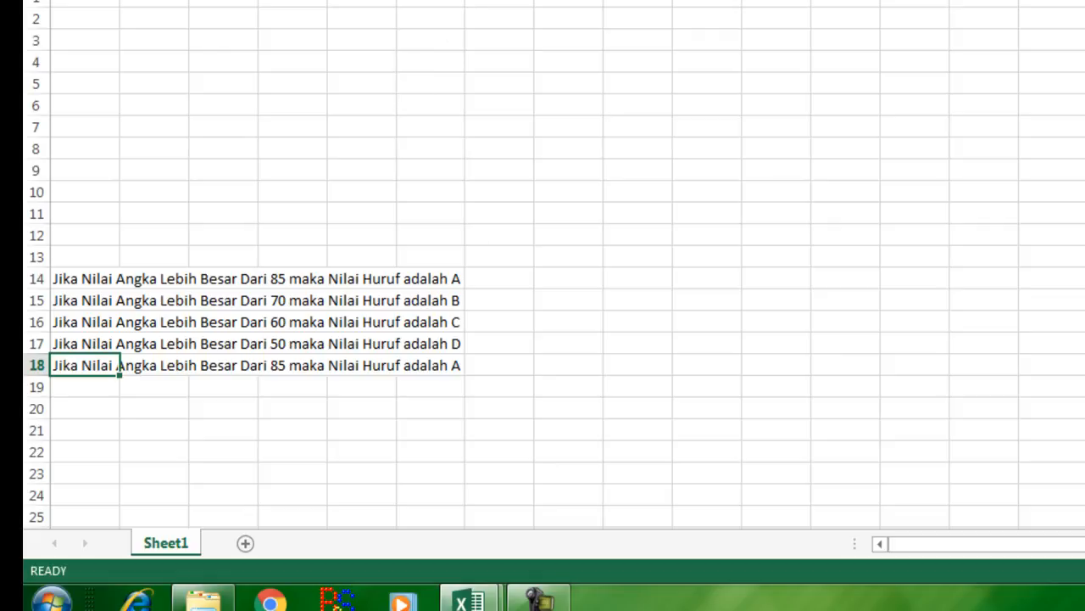
# Step: Replace A18 with "Jika Nilai Angka Lebih Kecil atau sama dari 50 maka Nilai Huruf adalah E"
pyautogui.write('Jika Nilai A')
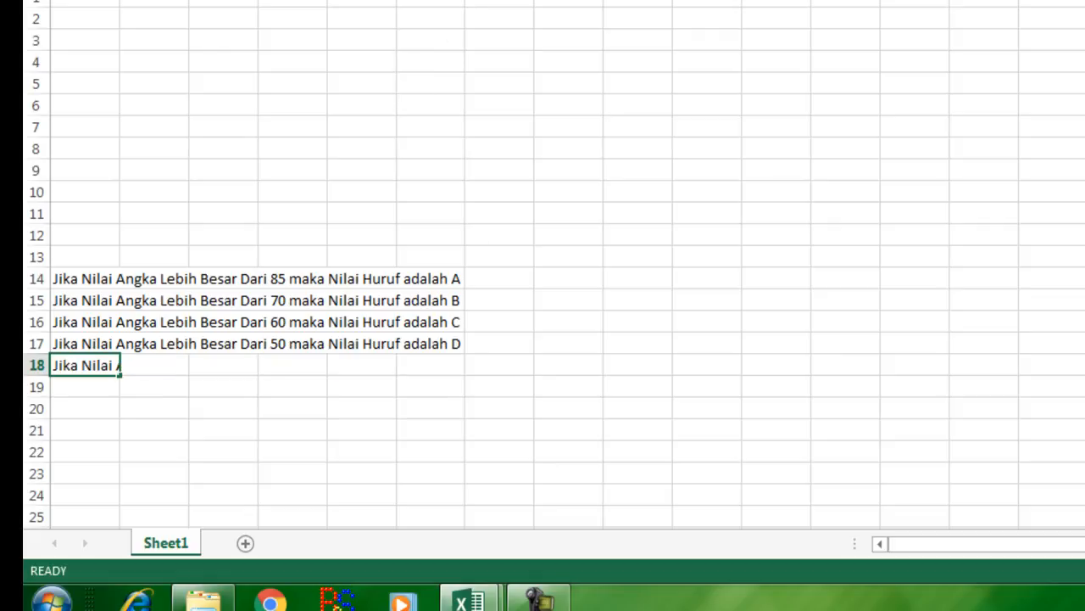
pyautogui.write('ngka Lebih Kesil ')
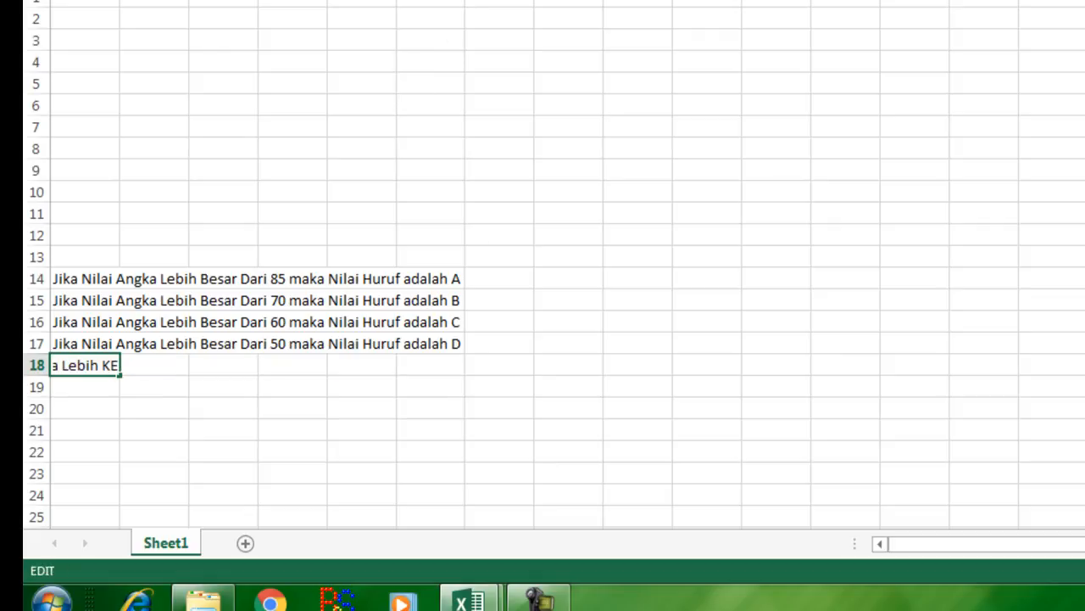
pyautogui.write('dari m')
pyautogui.press('BackSpace')
pyautogui.press('BackSpace')
pyautogui.press('BackSpace')
pyautogui.press('BackSpace')
pyautogui.press('BackSpace')
pyautogui.press('BackSpace')
pyautogui.press('BackSpace')
pyautogui.press('BackSpace')
pyautogui.press('BackSpace')
pyautogui.press('BackSpace')
pyautogui.write('cil d')
pyautogui.write('tau sama d')
pyautogui.write('ari  ma')
pyautogui.write('50')
pyautogui.hotkey('ctrl', 'Right')
pyautogui.hotkey('ctrl', 'Right')
pyautogui.hotkey('ctrl', 'Right')
pyautogui.hotkey('ctrl', 'Right')
pyautogui.hotkey('ctrl', 'Right')
pyautogui.press('BackSpace')
pyautogui.write('E')
pyautogui.press('Return')
pyautogui.press('Return')
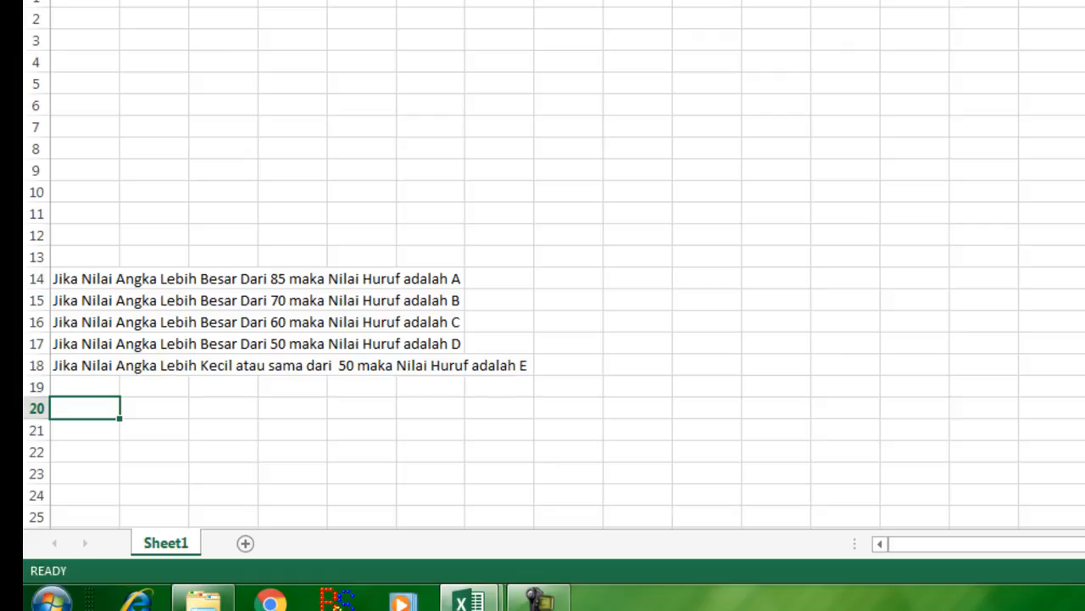
# Step: Add the headers "Nilai Angka" in C2 and "Nilai Huruf" in D2, then widen columns C and D to fit
pyautogui.click(228, 20)
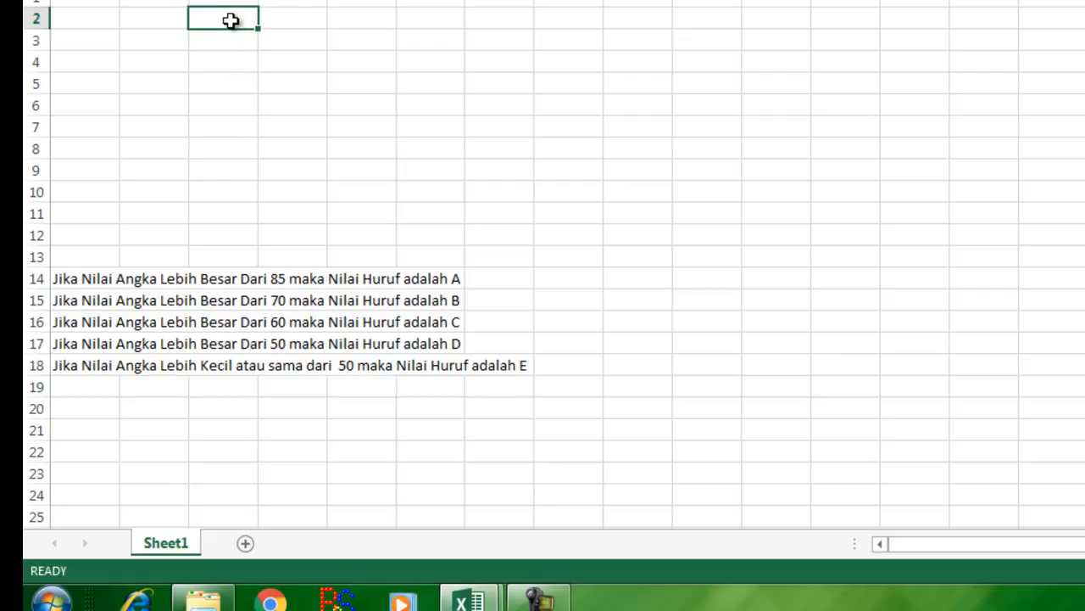
pyautogui.write('Nilai An')
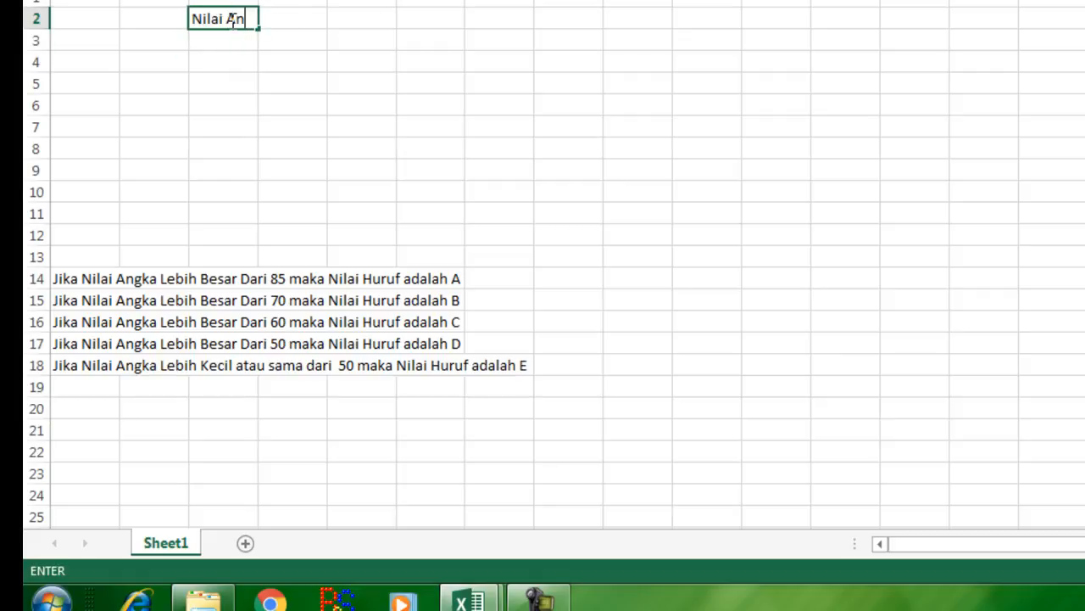
pyautogui.write('gka')
pyautogui.press('Tab')
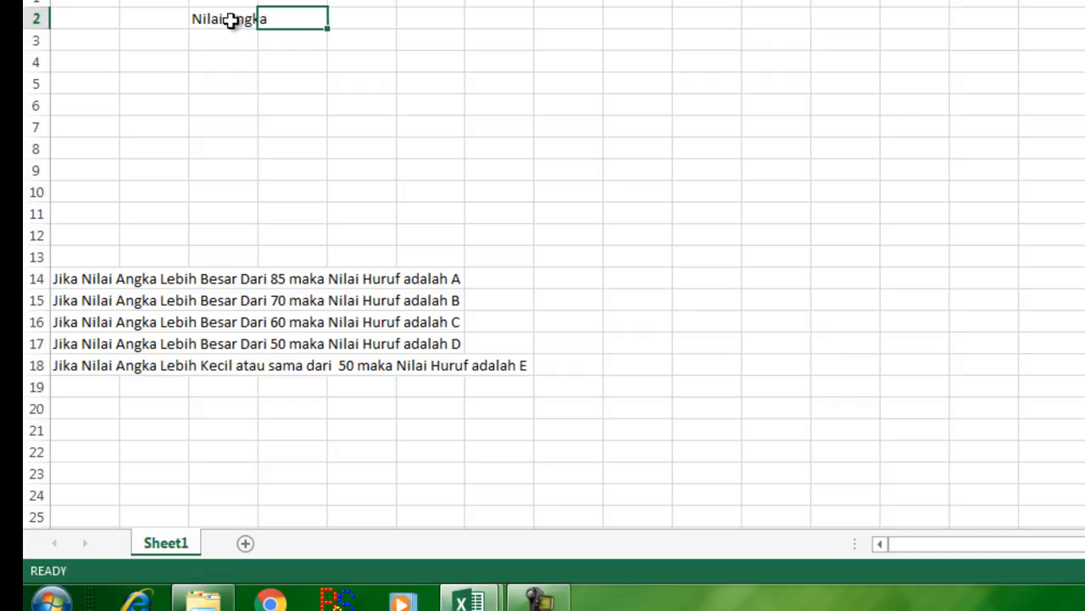
pyautogui.write('Nilai Hur')
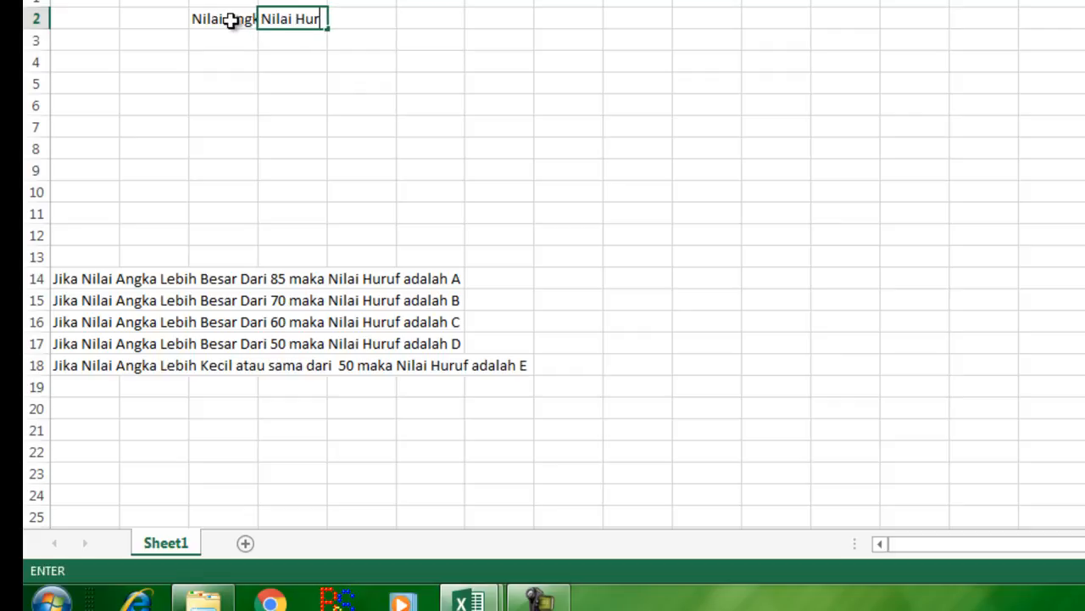
pyautogui.write('uf')
pyautogui.press('Return')
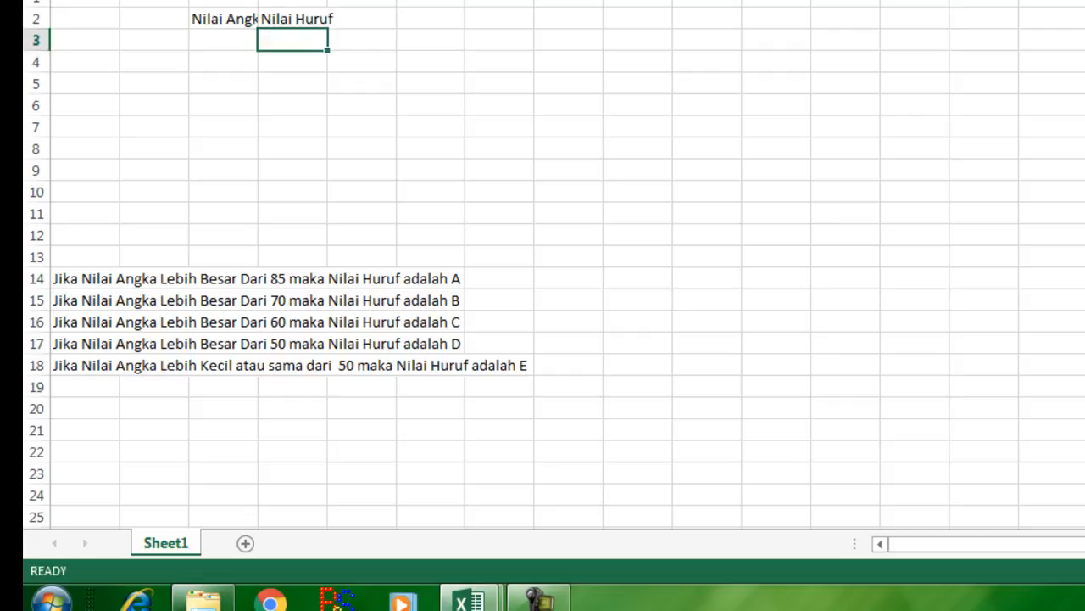
pyautogui.moveTo(258, 0); pyautogui.dragTo(274, 0)
pyautogui.moveTo(344, 0); pyautogui.dragTo(373, 0)
# Step: Enter the scores 50, 70, 90, 35, 66 and 60 in cells C3 through C8
pyautogui.click(238, 38)
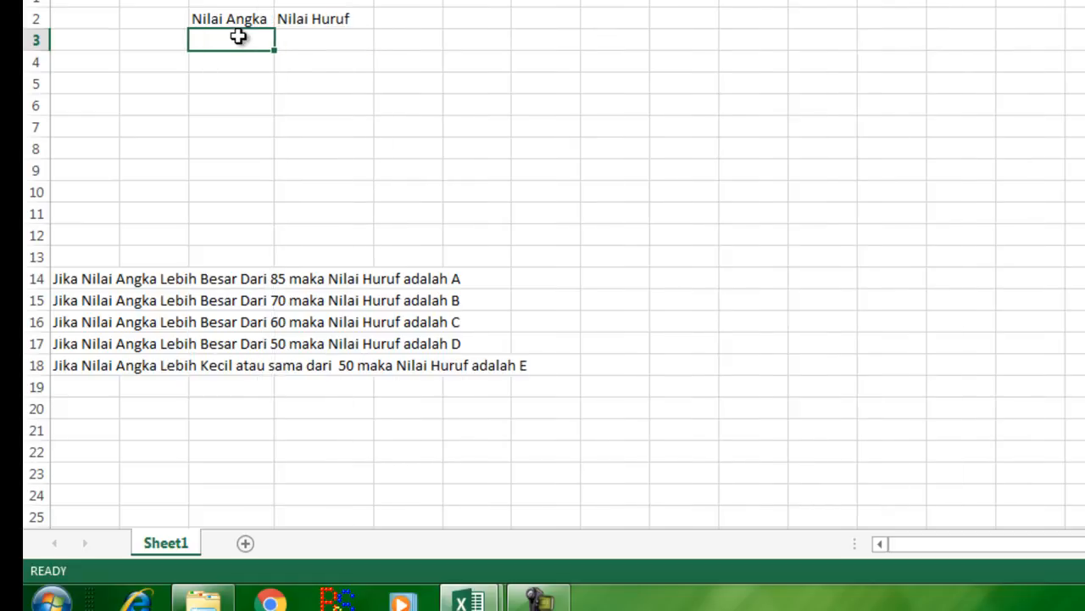
pyautogui.write('50')
pyautogui.press('Return')
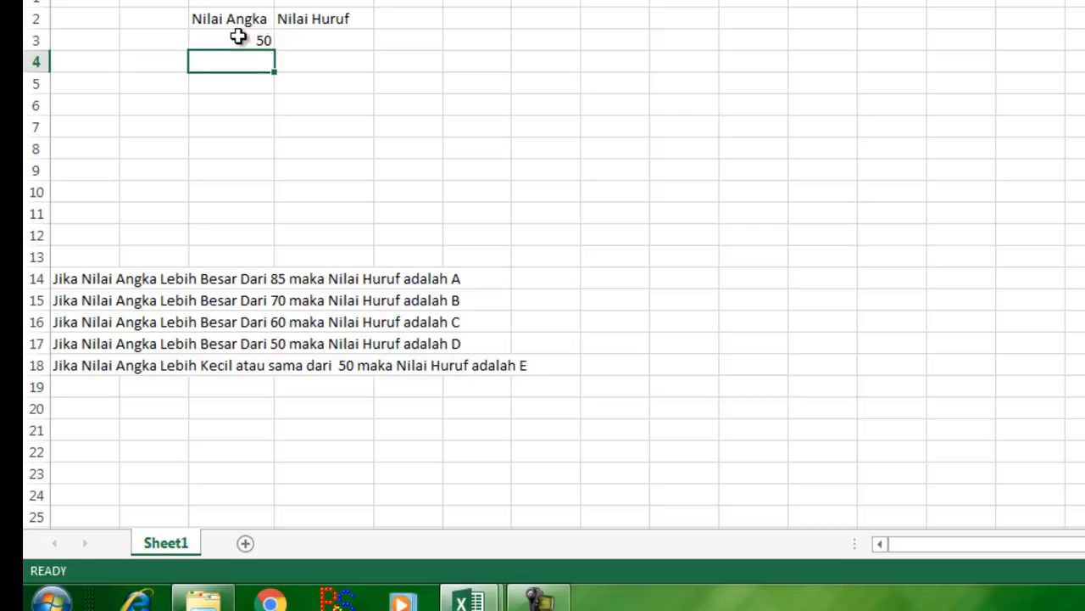
pyautogui.write('70')
pyautogui.press('Return')
pyautogui.write('90')
pyautogui.hotkey('ctrl', 'Return')
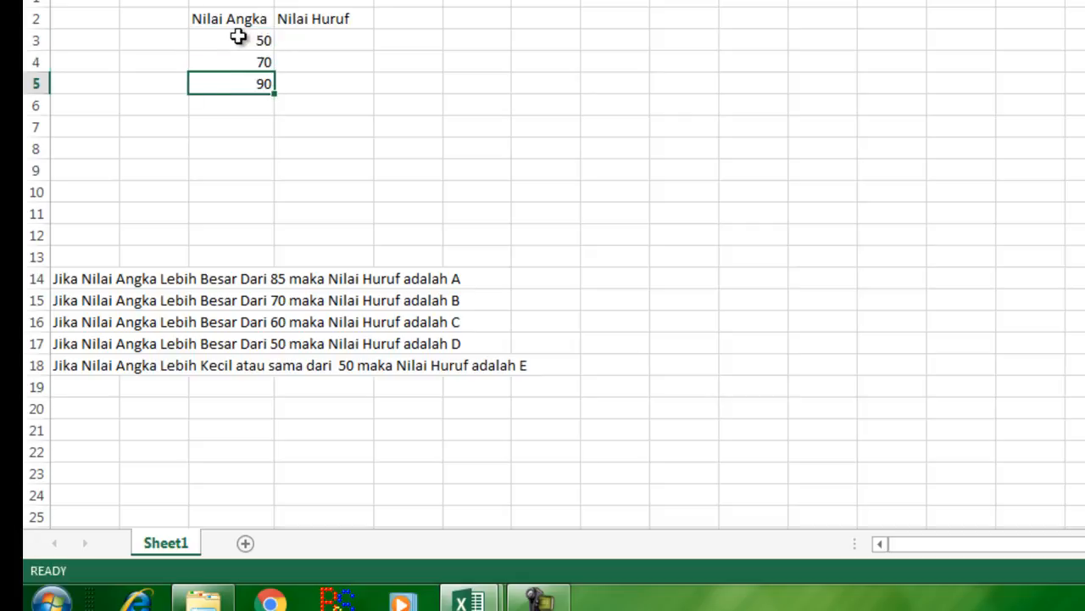
pyautogui.press('Return')
pyautogui.write('35')
pyautogui.press('Return')
pyautogui.write('6')
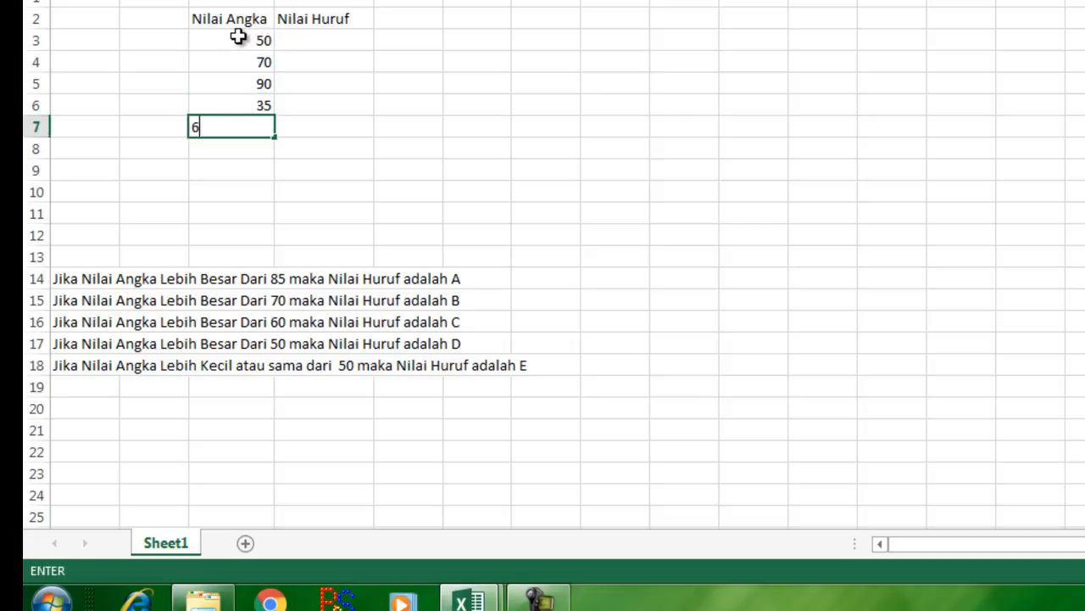
pyautogui.write('6')
pyautogui.press('Return')
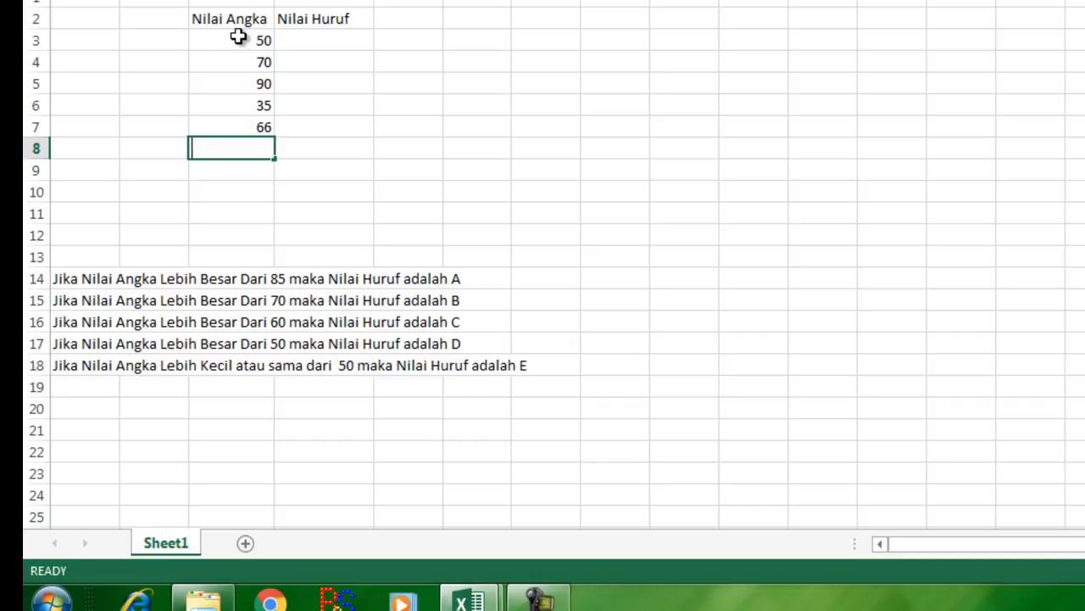
pyautogui.write('60')
pyautogui.press('Return')
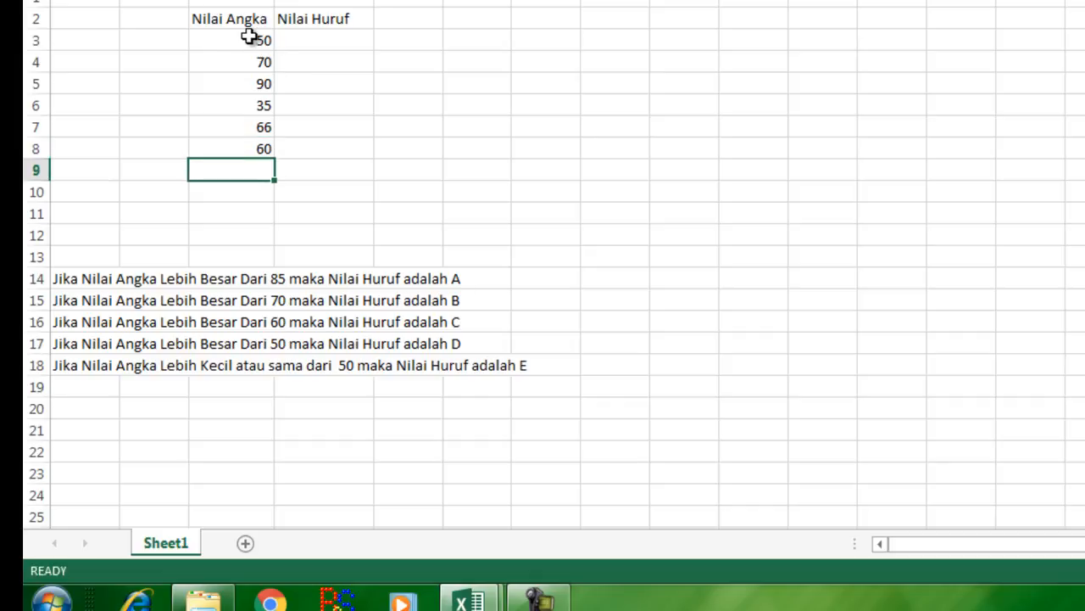
# Step: Enter in D3 the nested formula =IF(C3> 85;"A";IF(C3>70;"B";IF(C3>60;"C";IF(C3>50;"D";IF(C3<=50;"E")))))
pyautogui.click(313, 44)
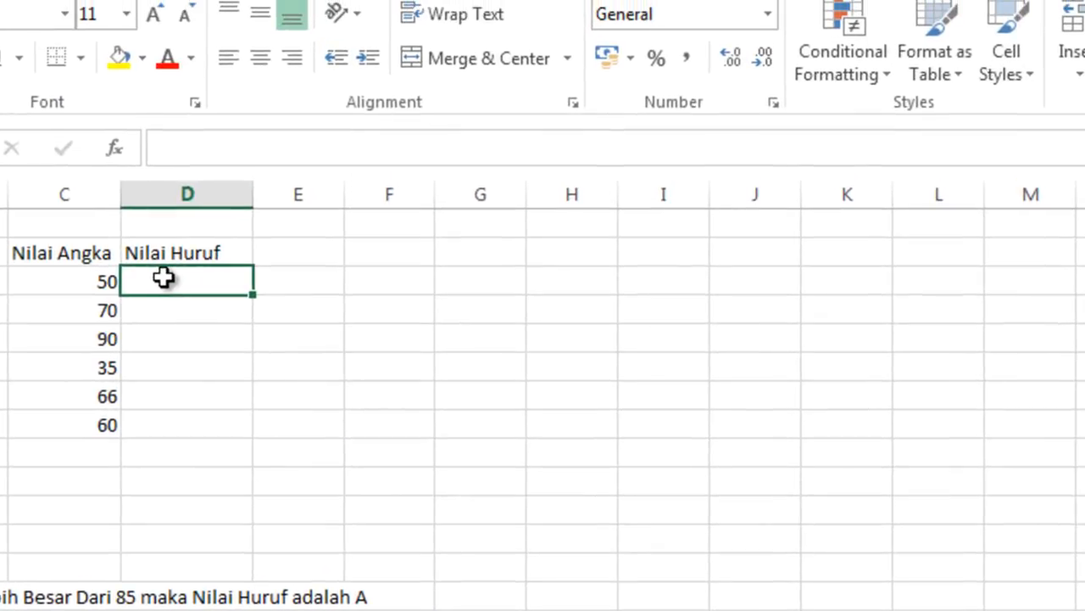
pyautogui.write('=')
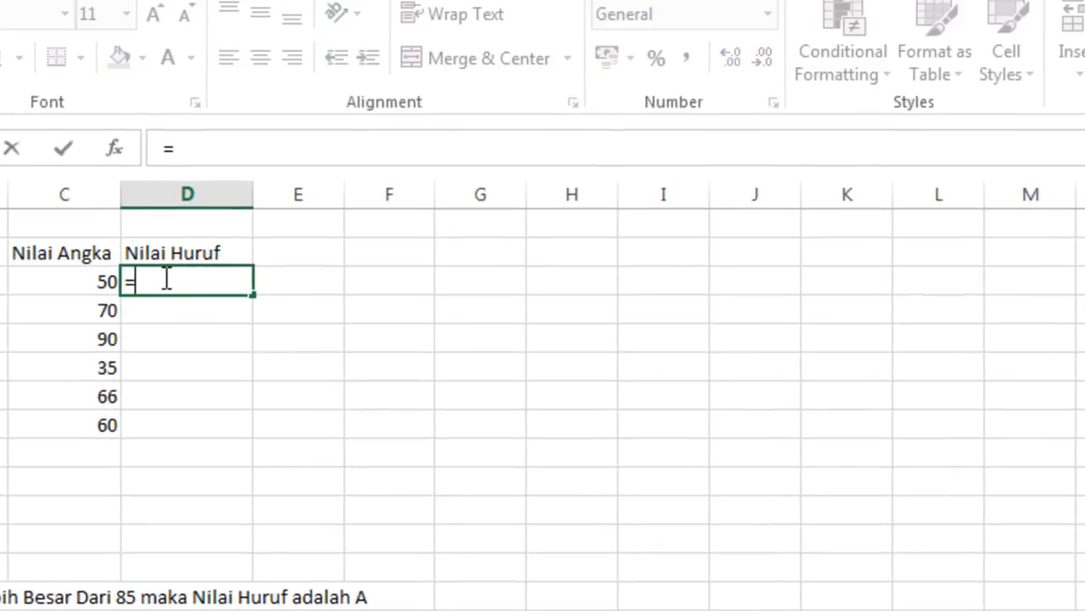
pyautogui.write('IF(')
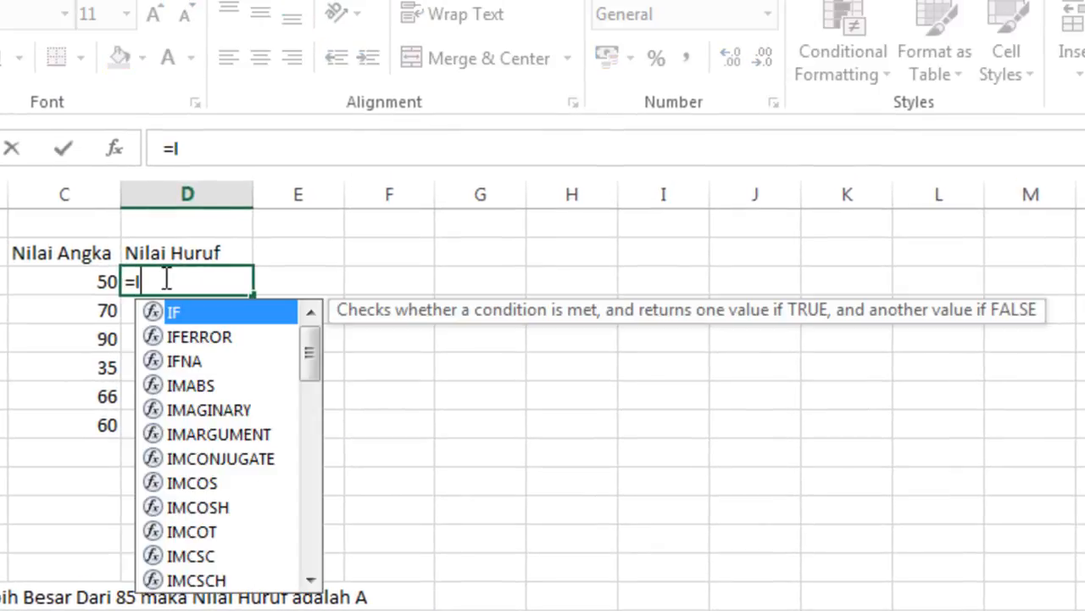
pyautogui.click(72, 280)
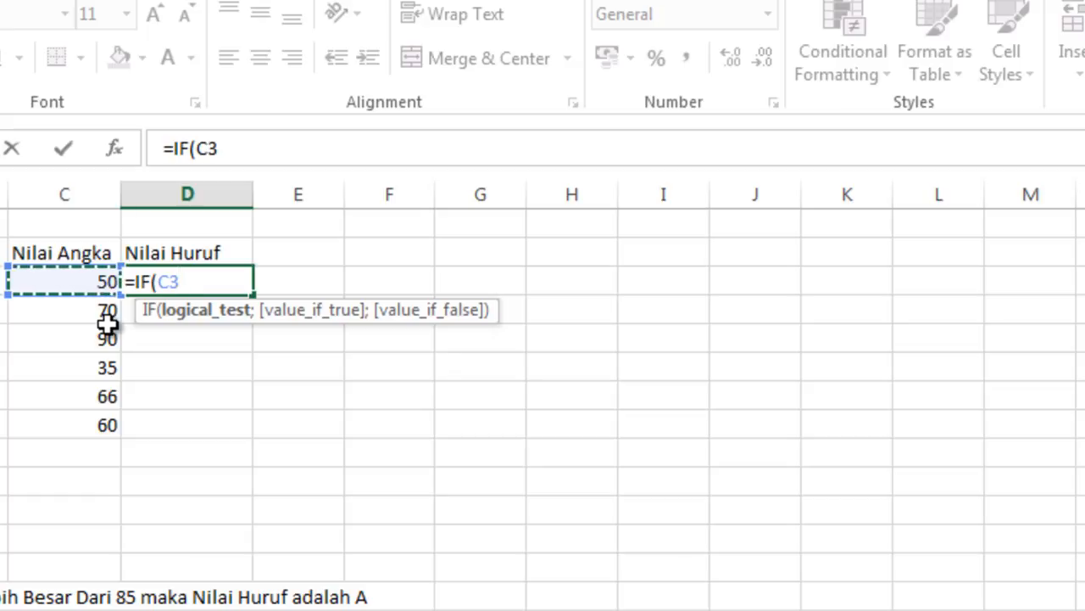
pyautogui.write('> 8')
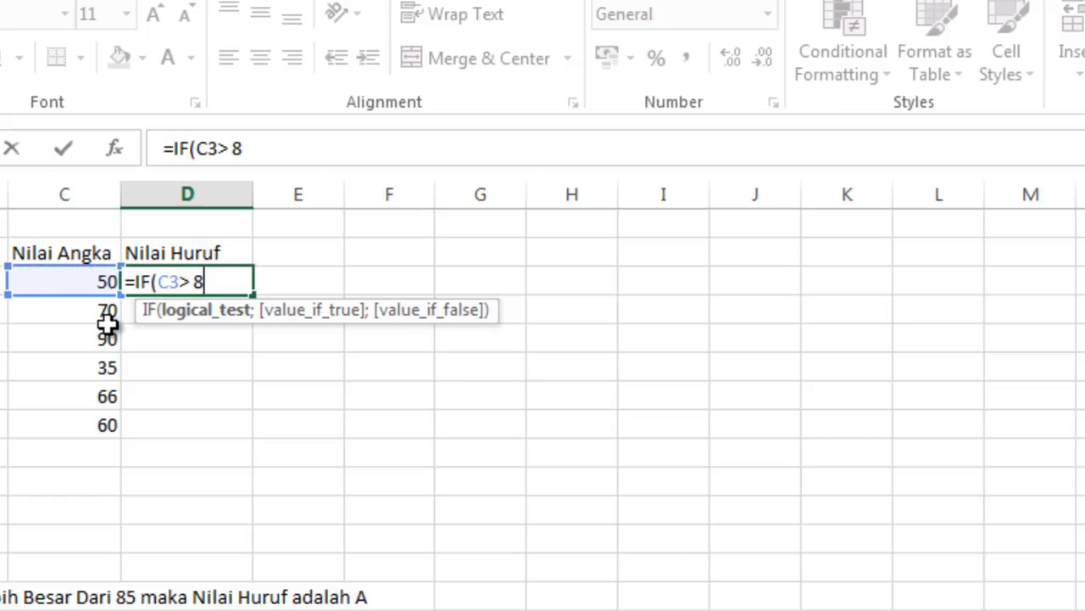
pyautogui.write('5;"A"')
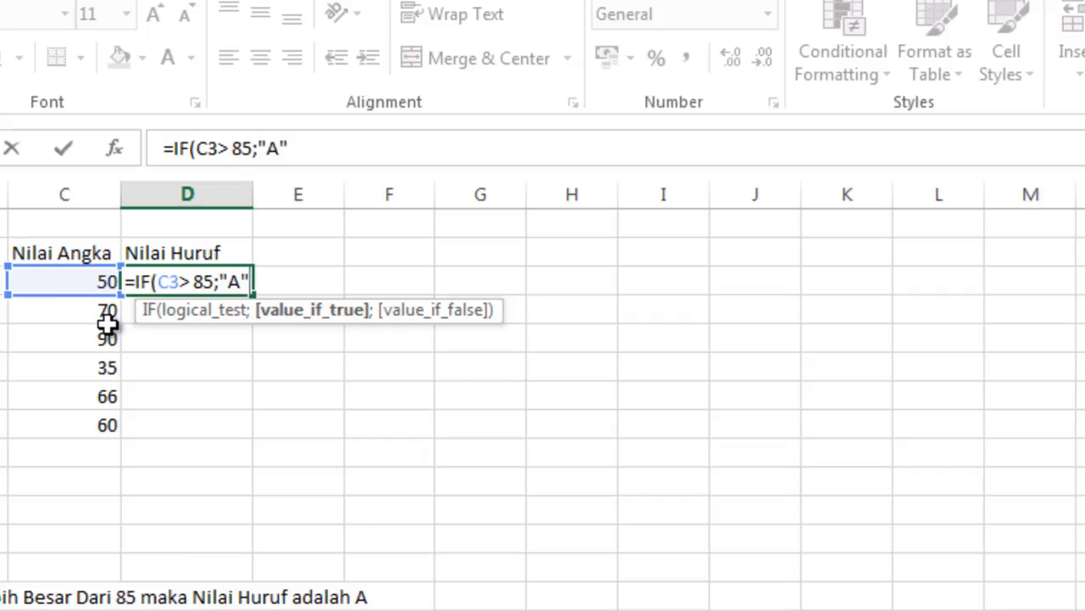
pyautogui.write(';')
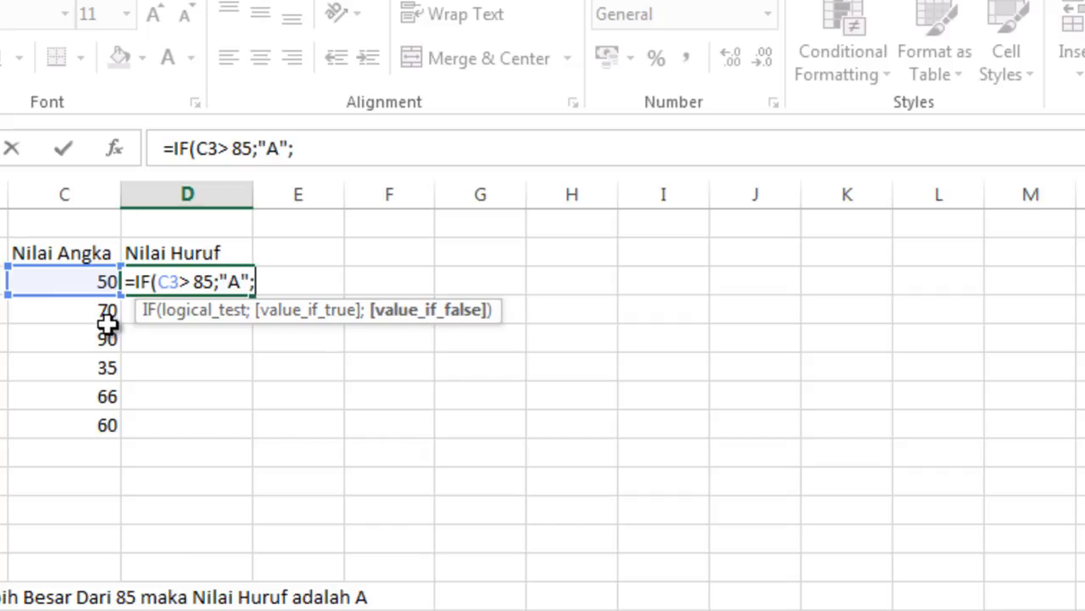
pyautogui.write('IF(')
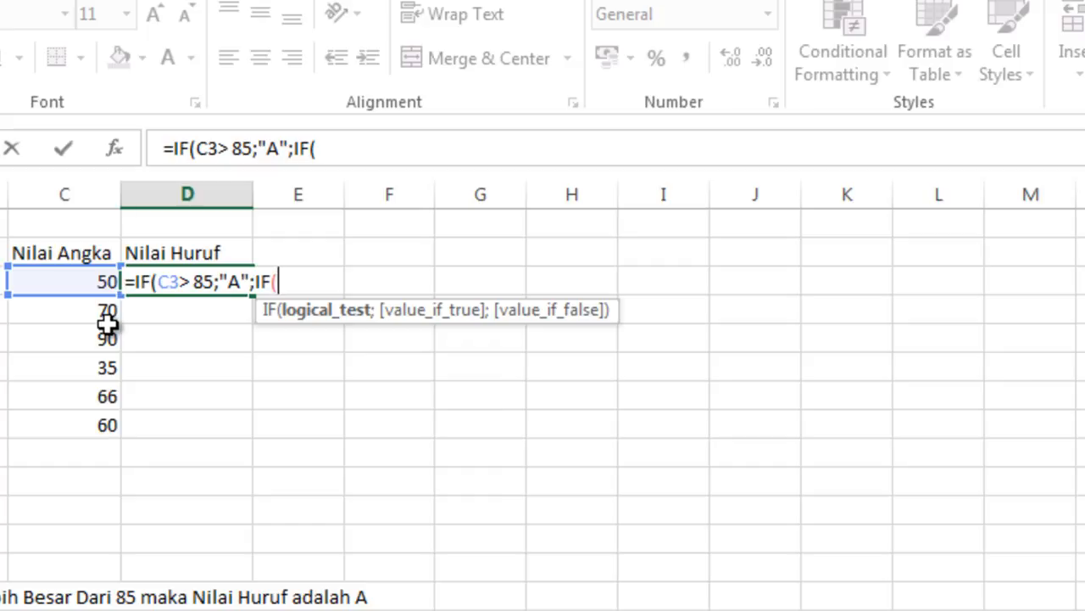
pyautogui.click(75, 281)
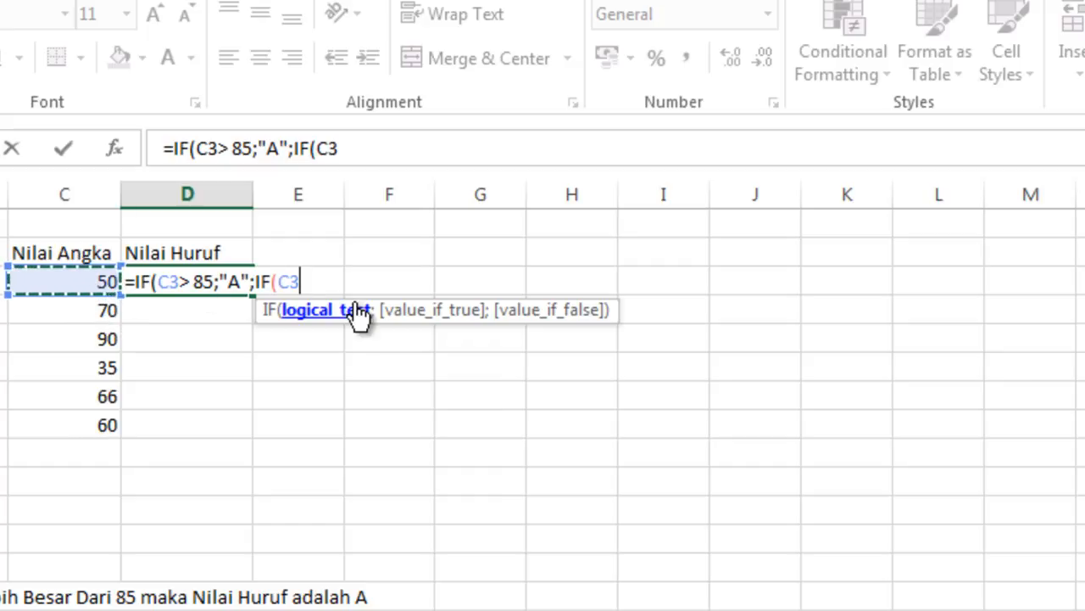
pyautogui.write('>')
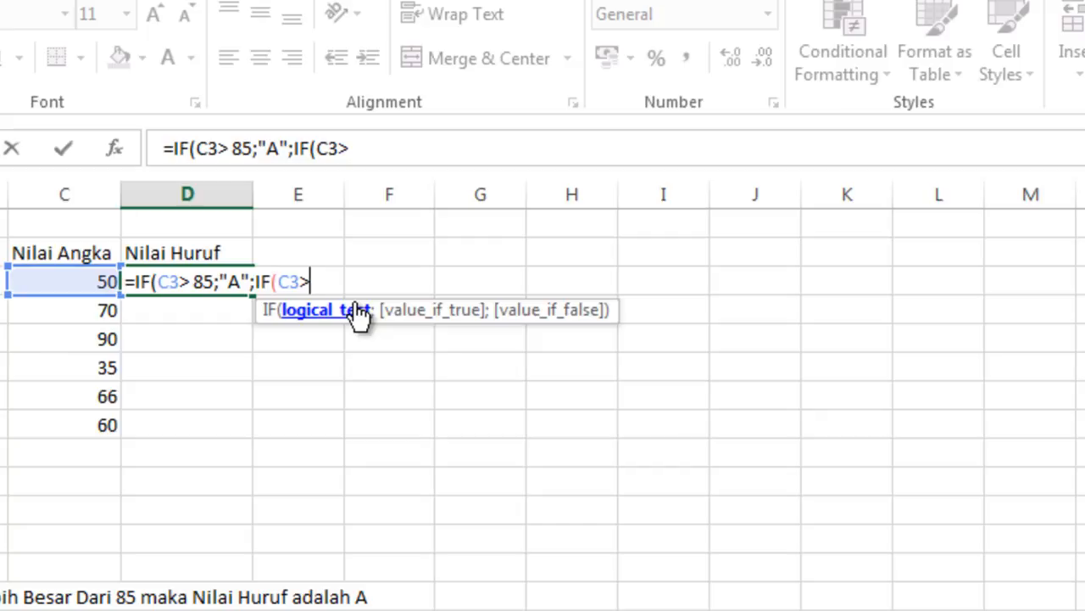
pyautogui.write('70')
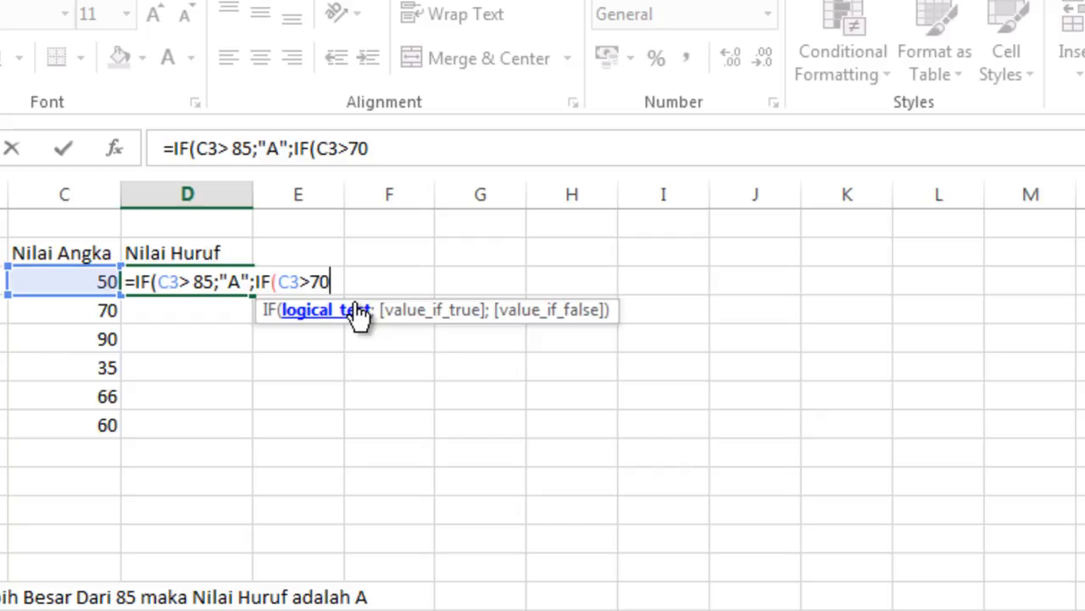
pyautogui.write(';"B";')
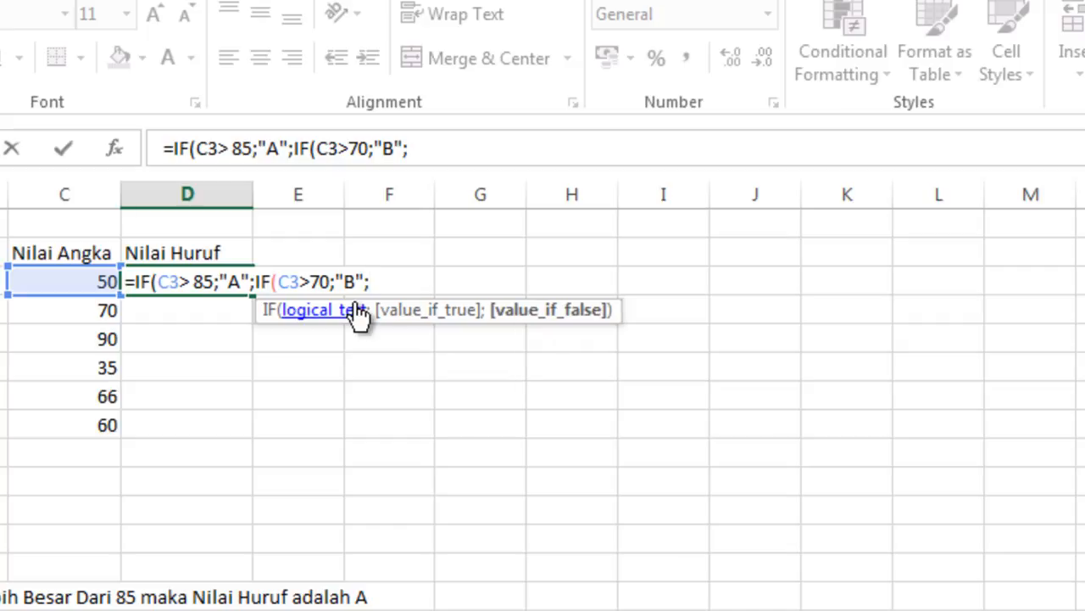
pyautogui.write('IF(')
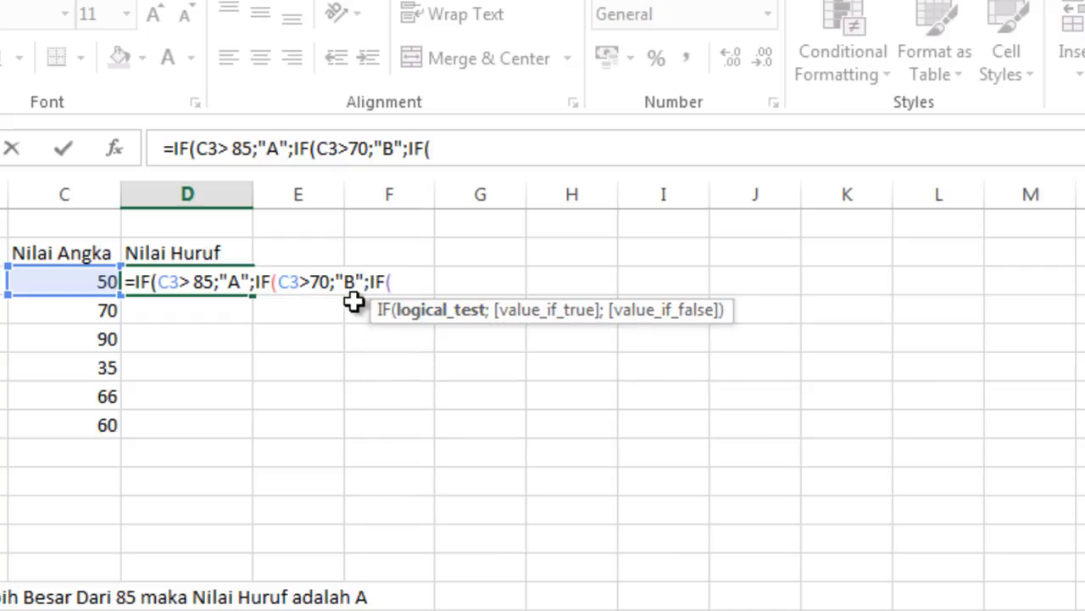
pyautogui.click(59, 284)
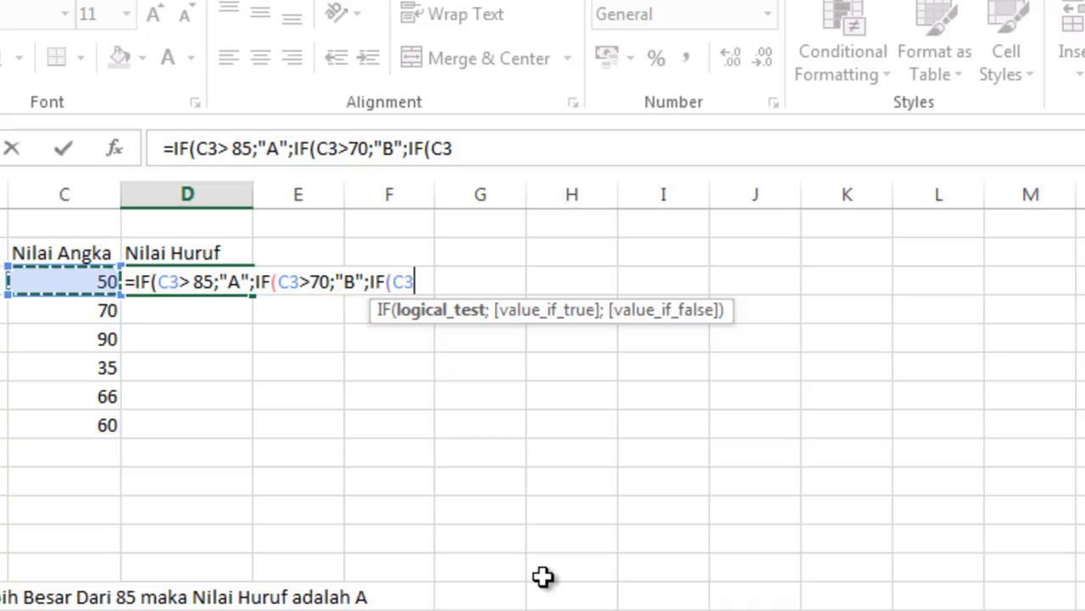
pyautogui.write('>')
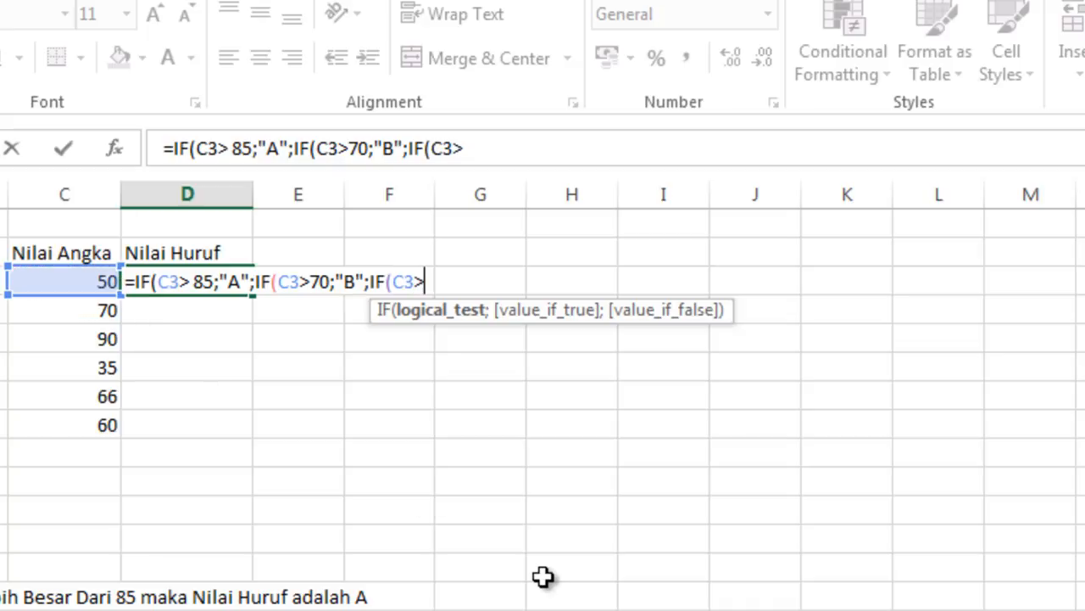
pyautogui.write('60')
pyautogui.write(';"C')
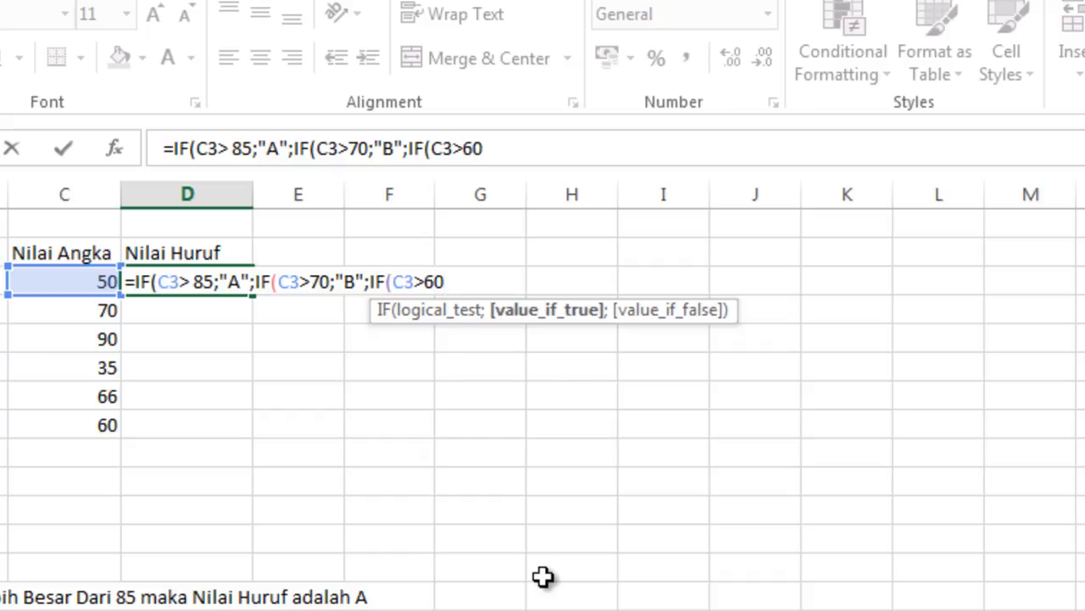
pyautogui.write('";')
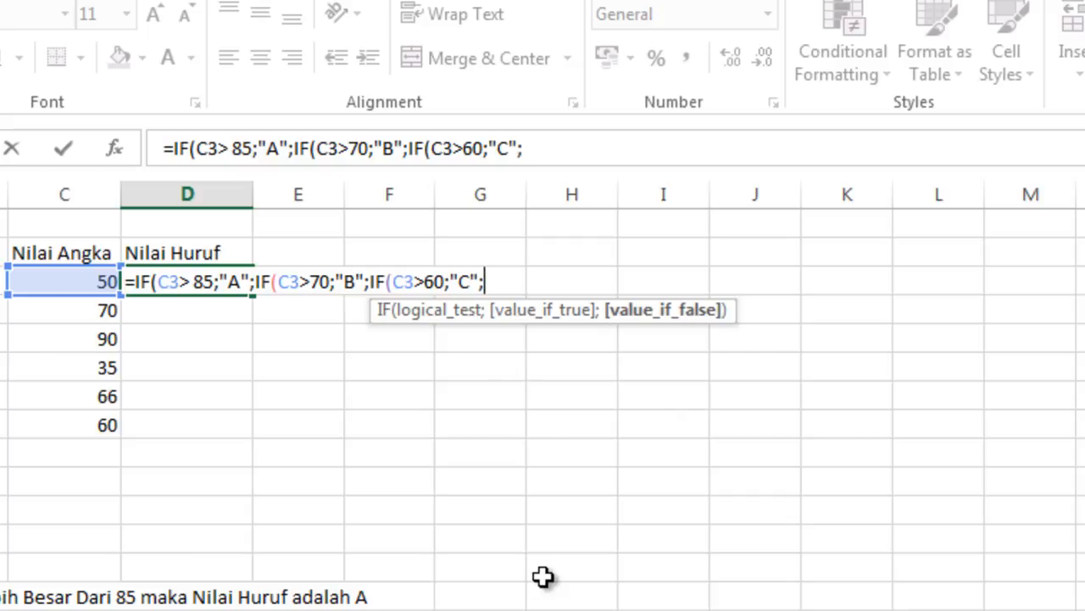
pyautogui.write('IF(')
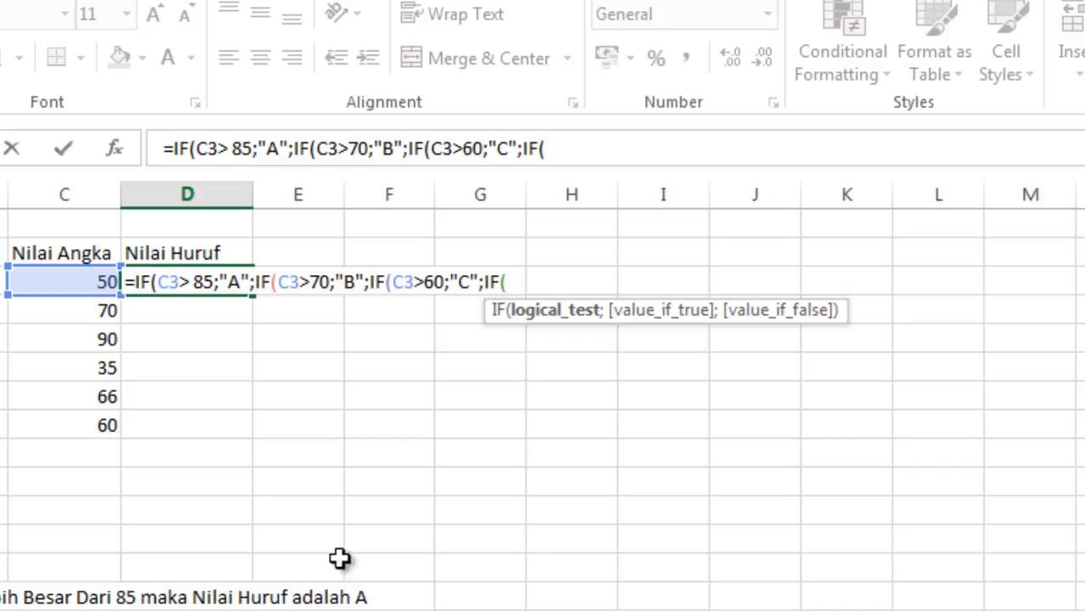
pyautogui.click(66, 272)
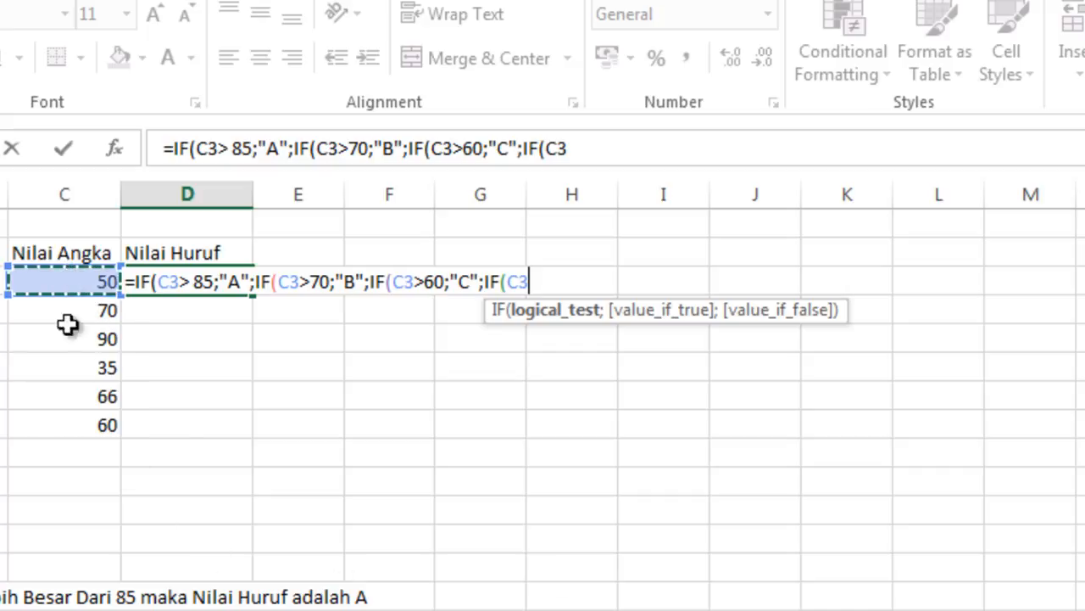
pyautogui.write('>')
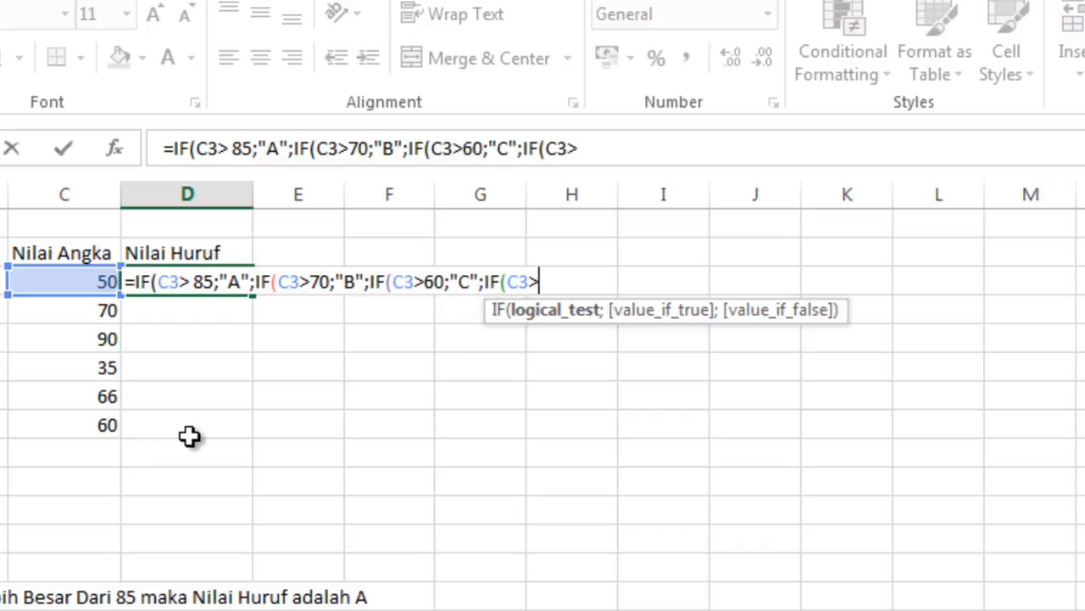
pyautogui.write('50')
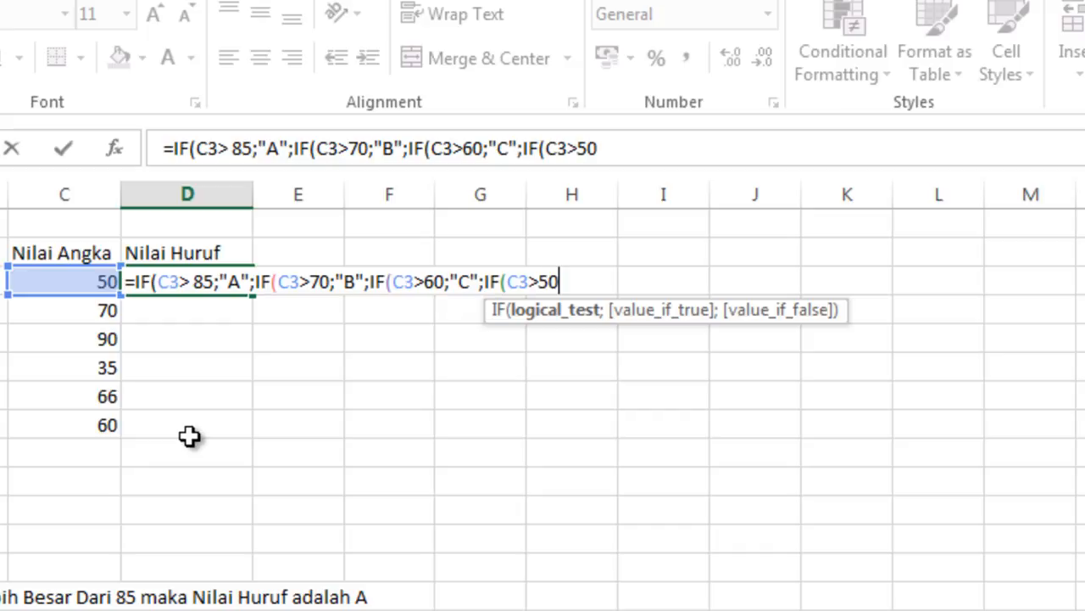
pyautogui.write(';"')
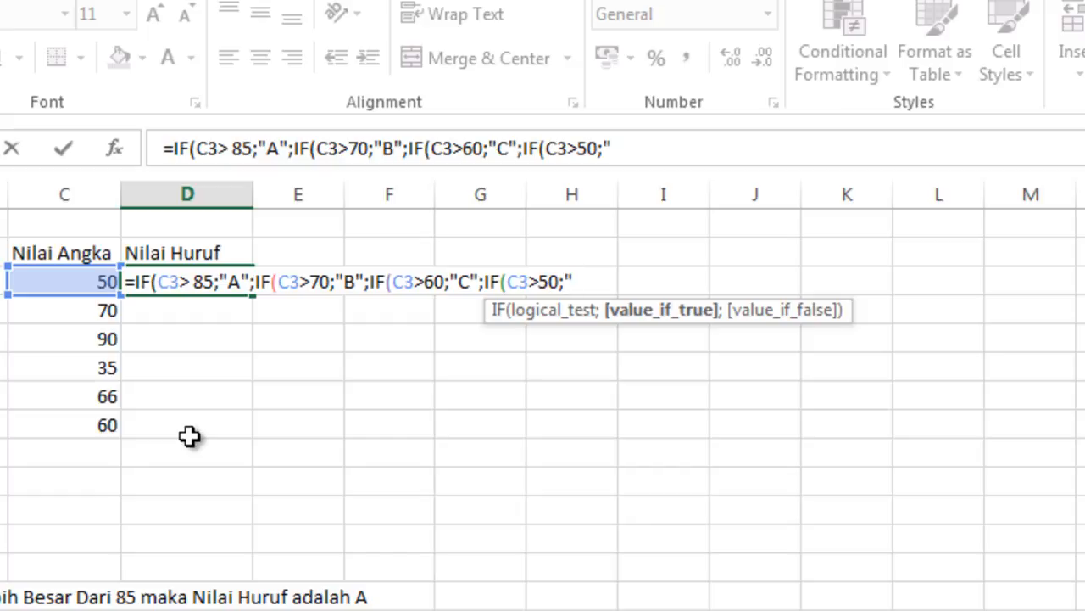
pyautogui.write('D";')
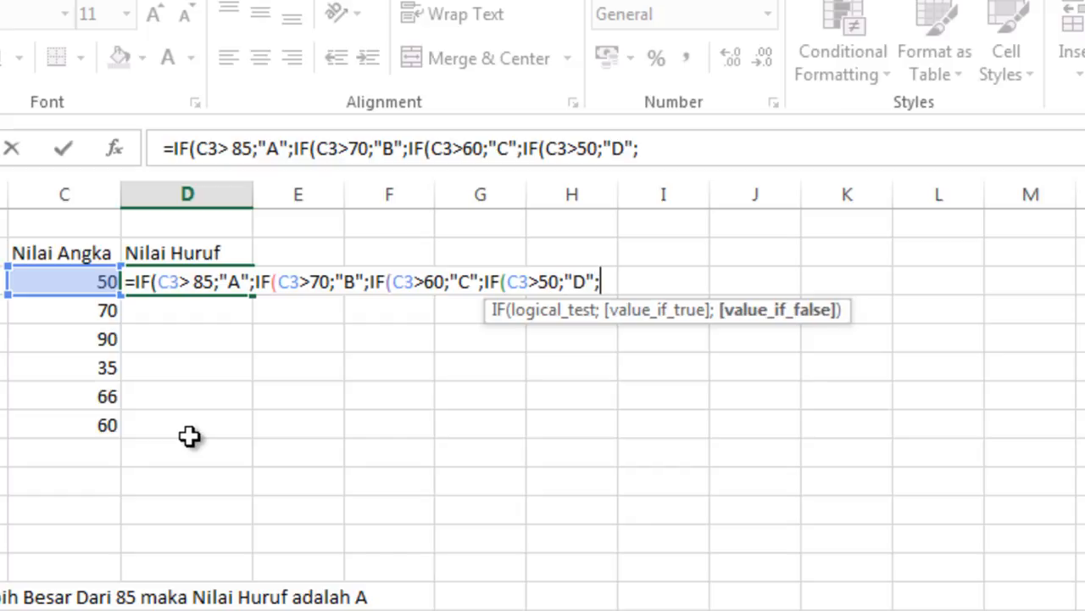
pyautogui.write('IF(')
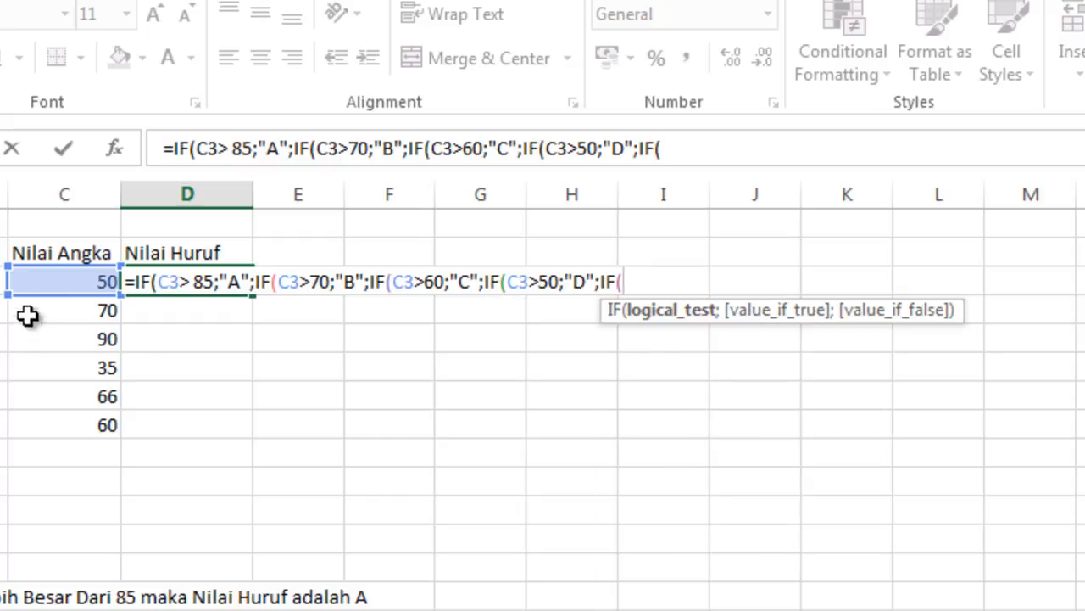
pyautogui.click(45, 286)
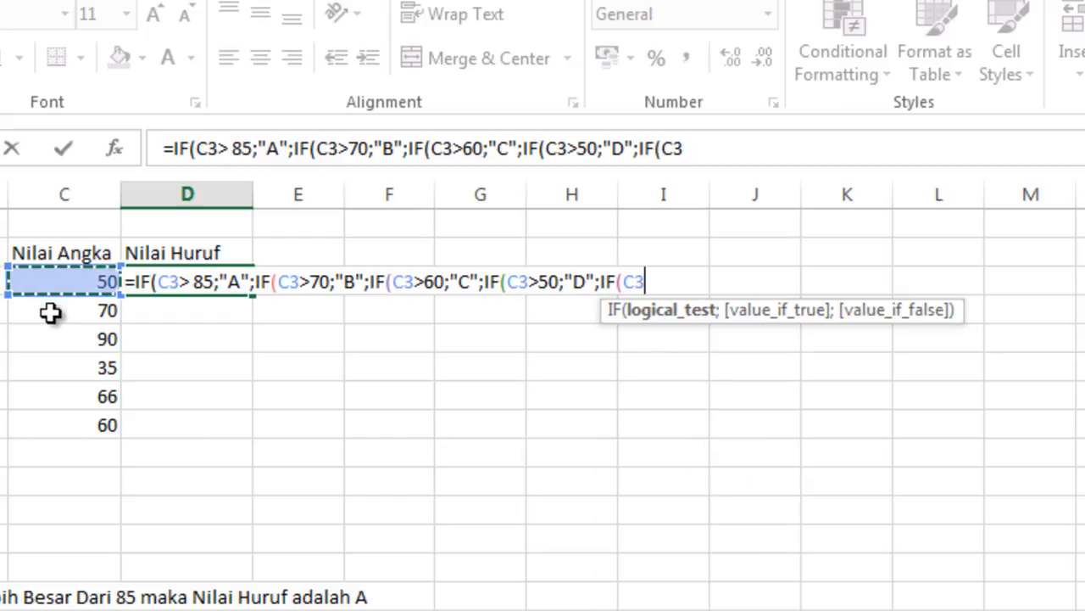
pyautogui.write('<')
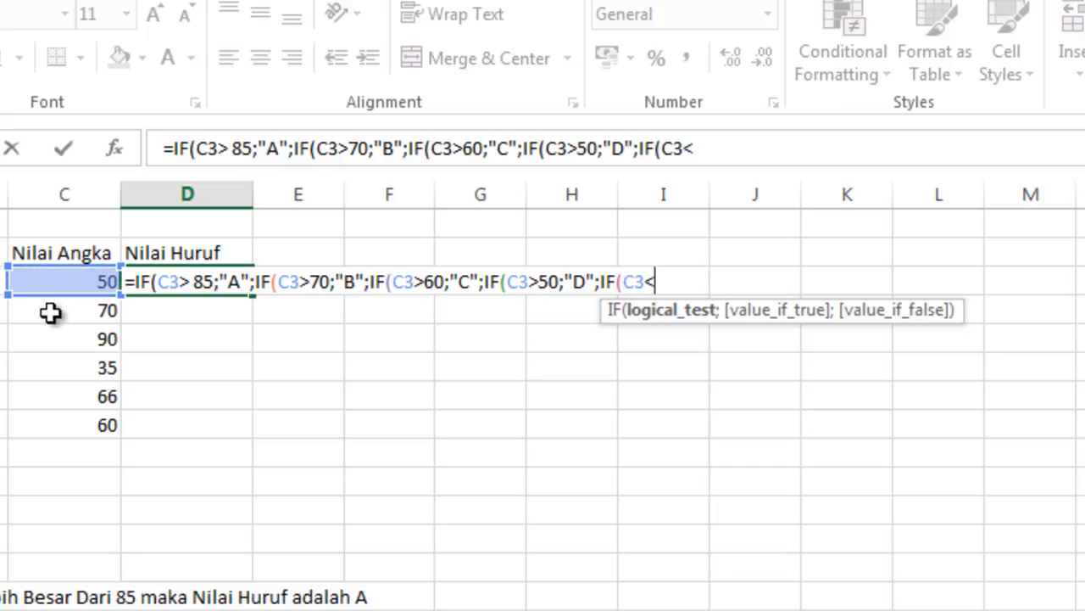
pyautogui.write('=50;')
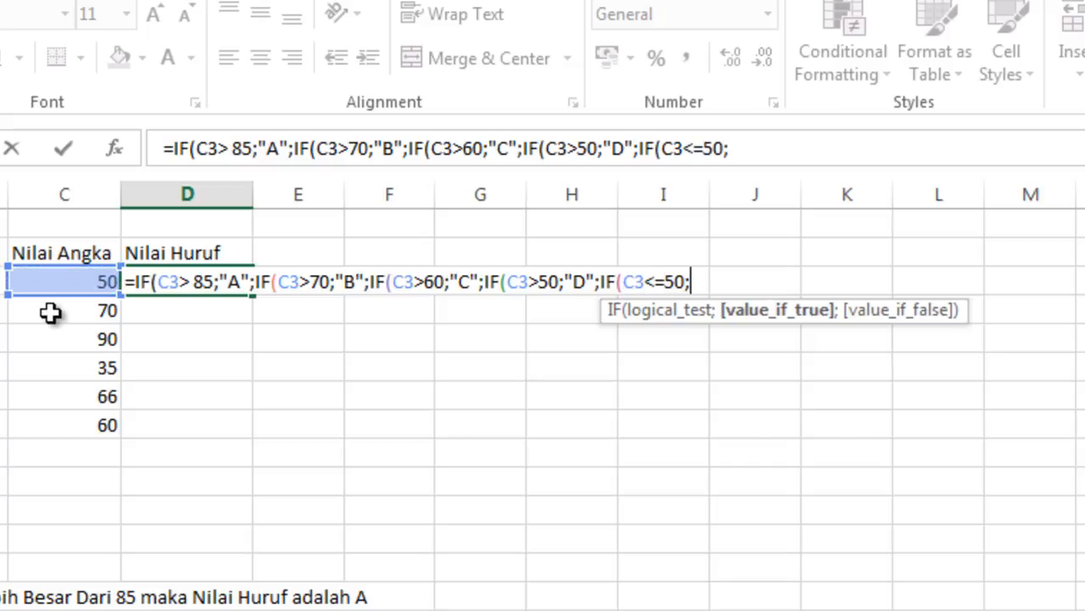
pyautogui.write('"E"')
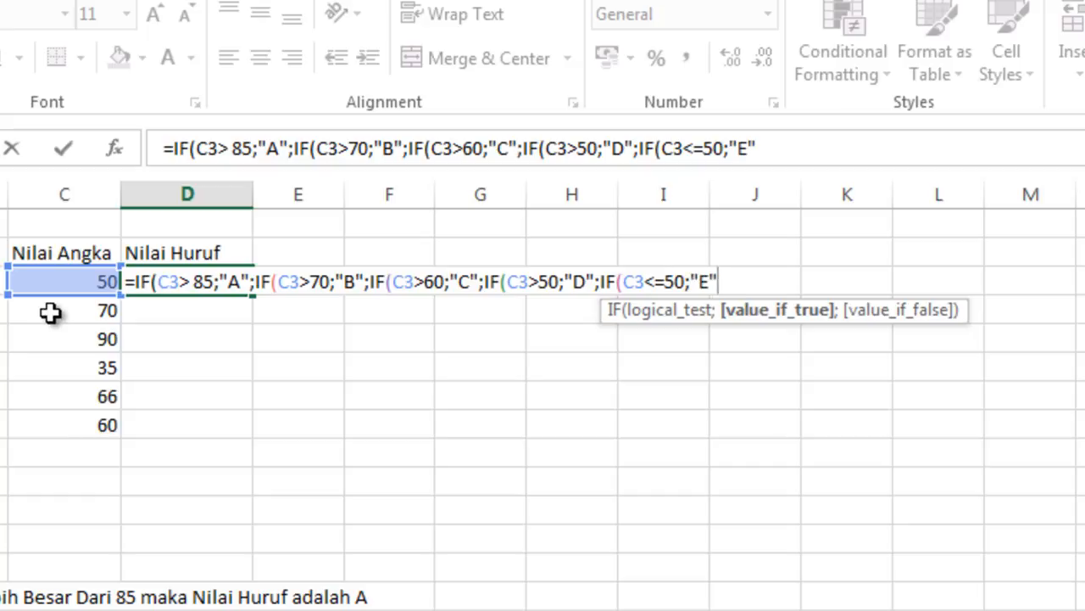
pyautogui.write('))')
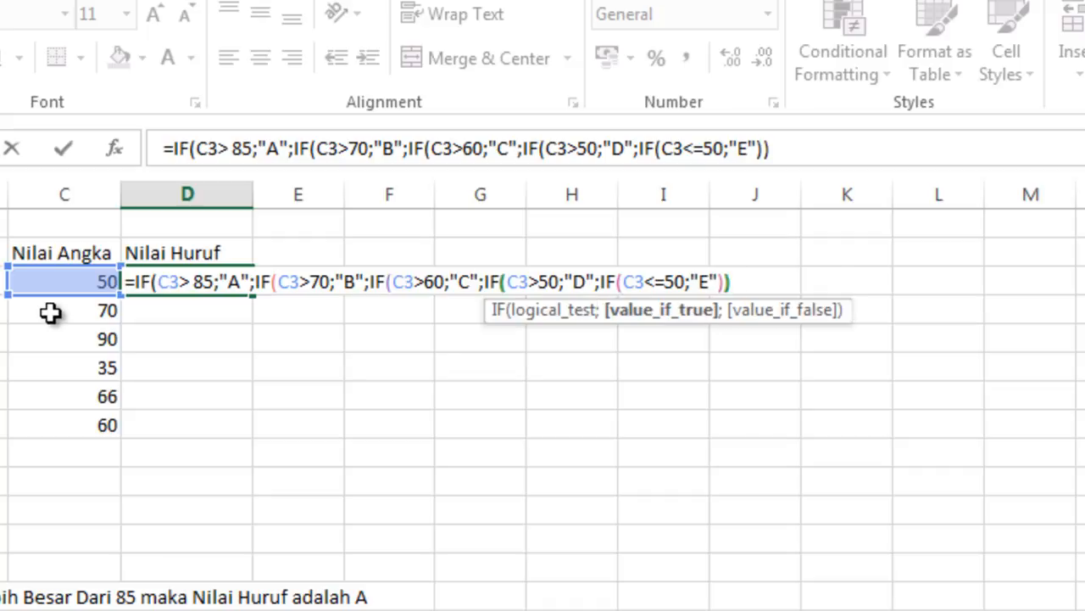
pyautogui.write(')))')
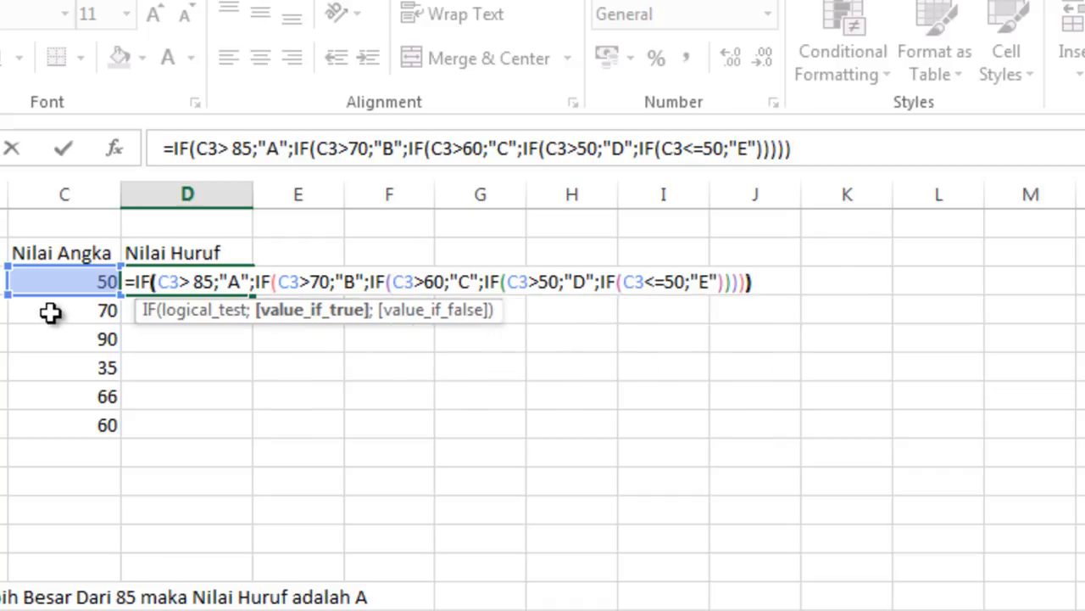
pyautogui.press('Return')
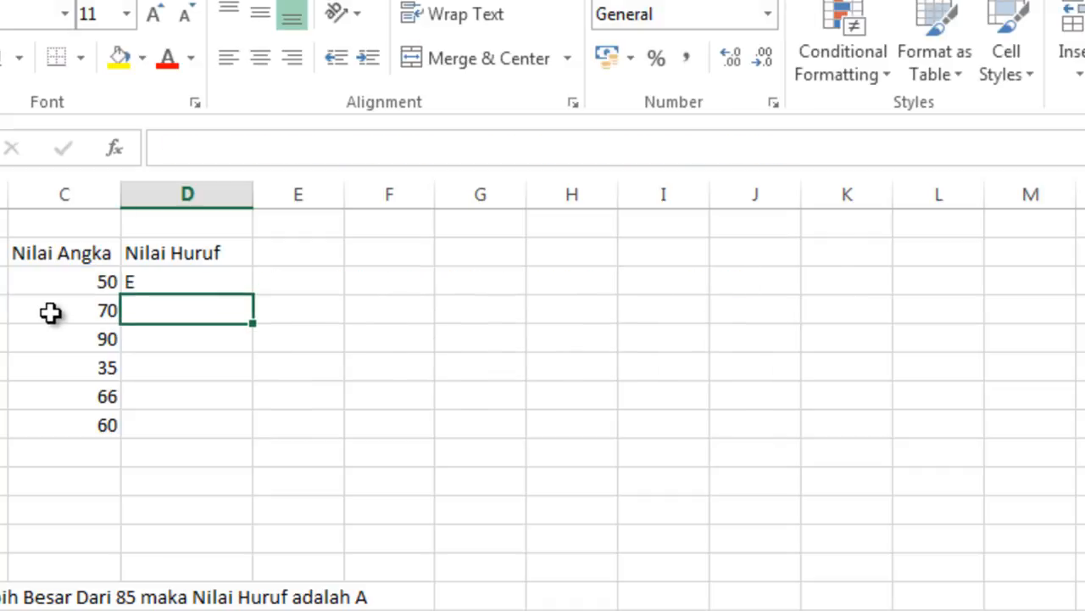
# Step: Copy the D3 grade formula down through D8 with the fill handle
pyautogui.click(182, 278)
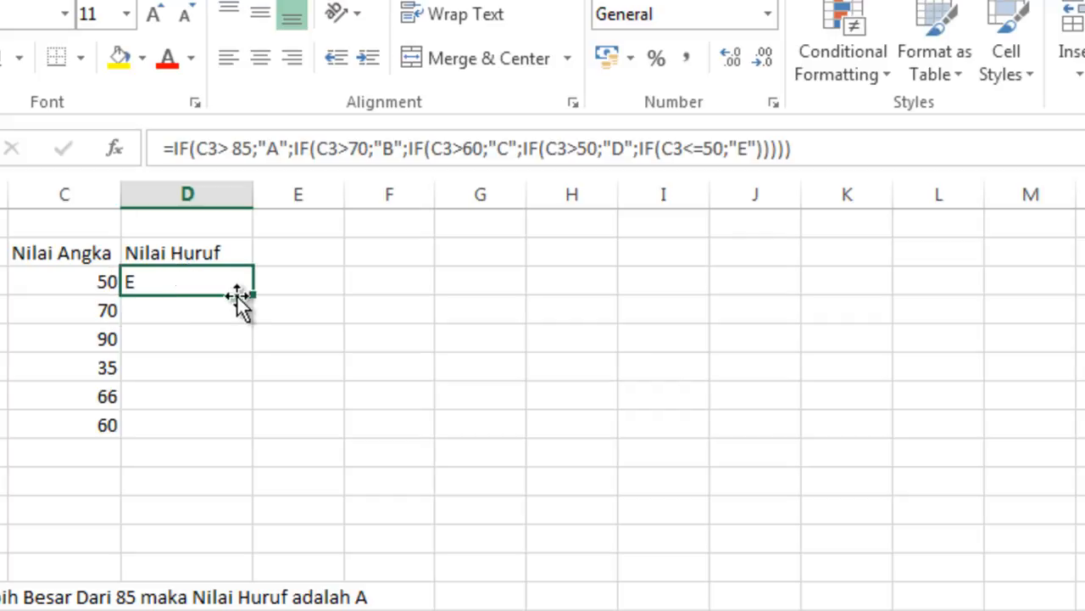
pyautogui.click(201, 338)
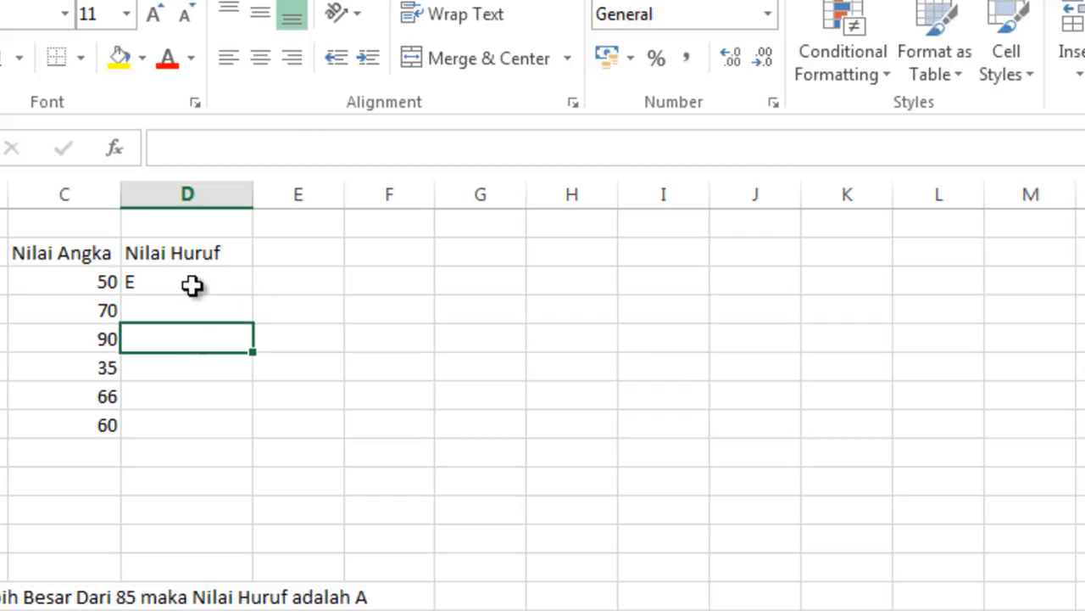
pyautogui.click(192, 285)
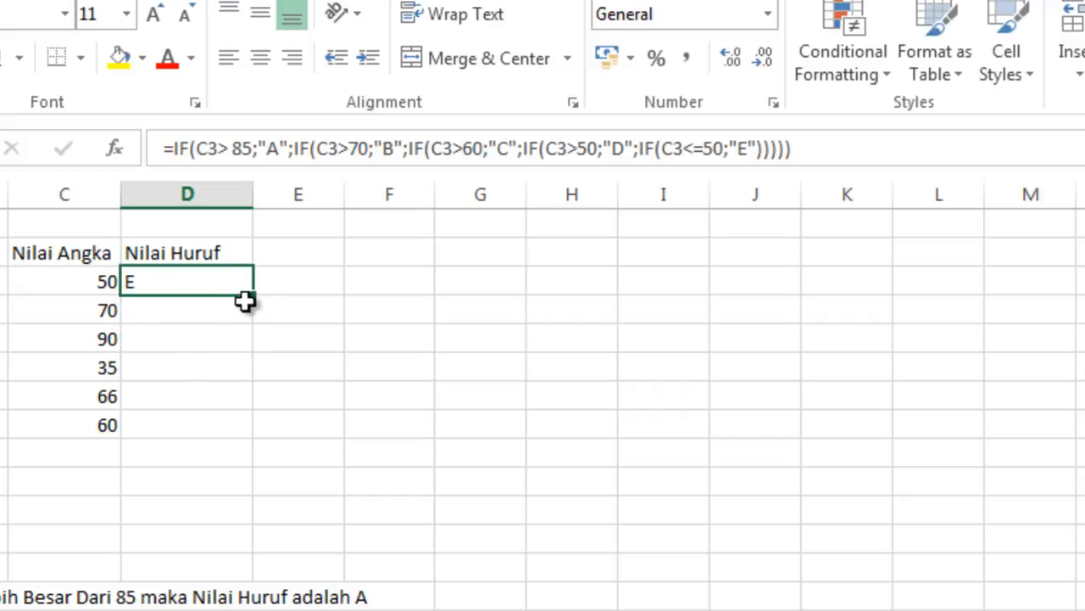
pyautogui.moveTo(257, 300); pyautogui.dragTo(254, 439)
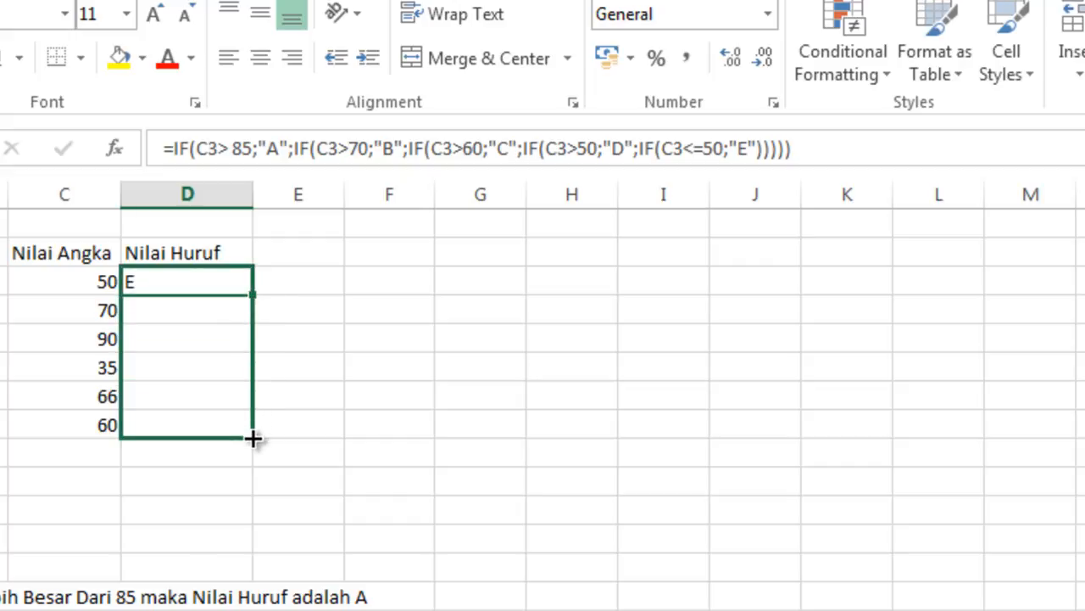
# Step: Change the score in C8 to 75
pyautogui.click(335, 352)
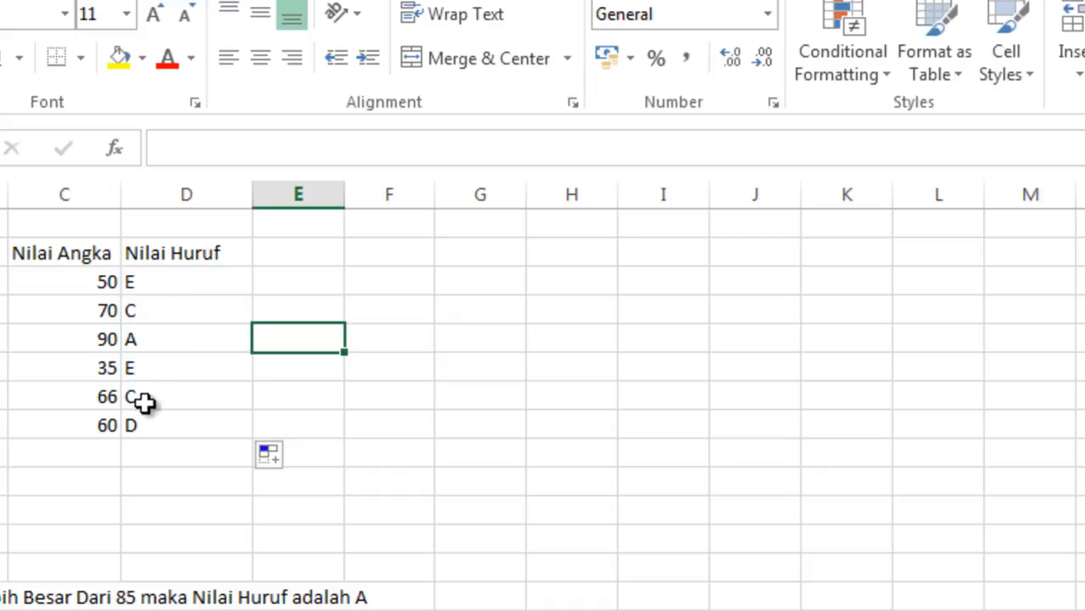
pyautogui.click(83, 419)
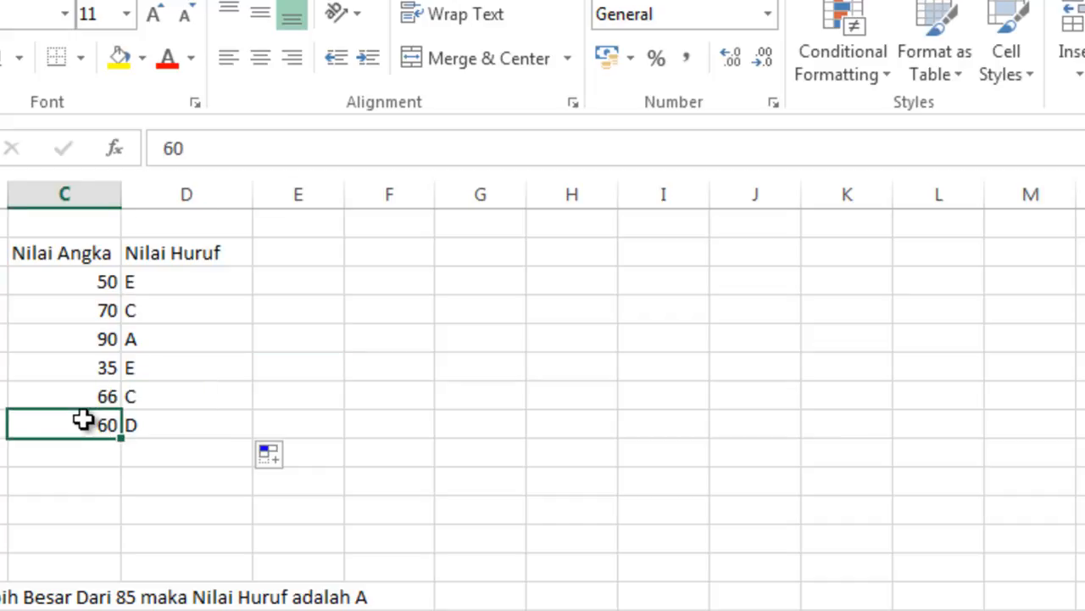
pyautogui.write('75')
pyautogui.press('Return')
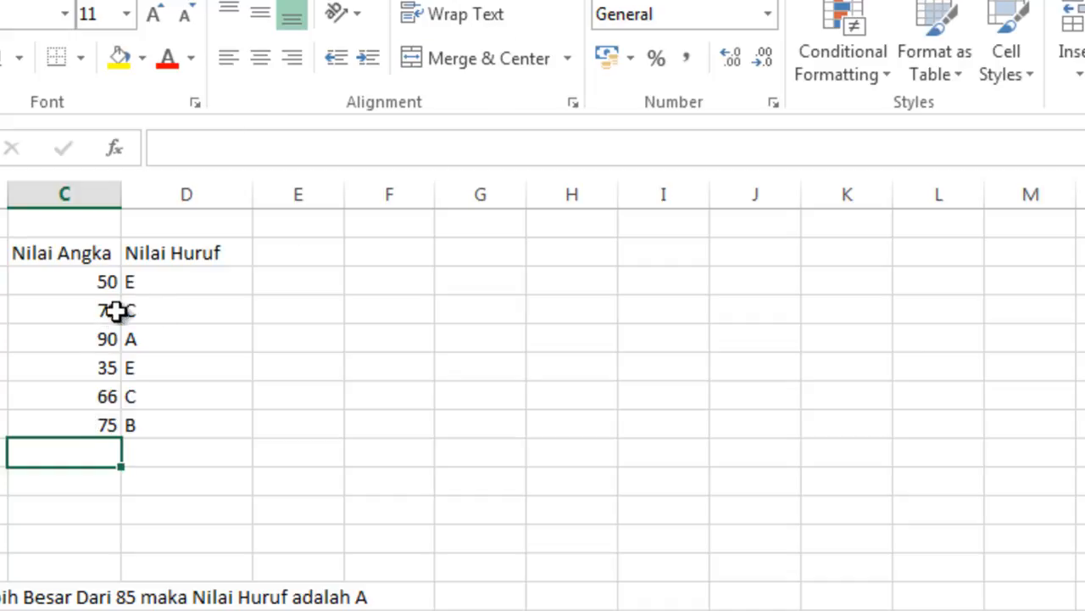
# Step: Open the grade formula in D3 for inspection and leave it unchanged
pyautogui.doubleClick(161, 287)
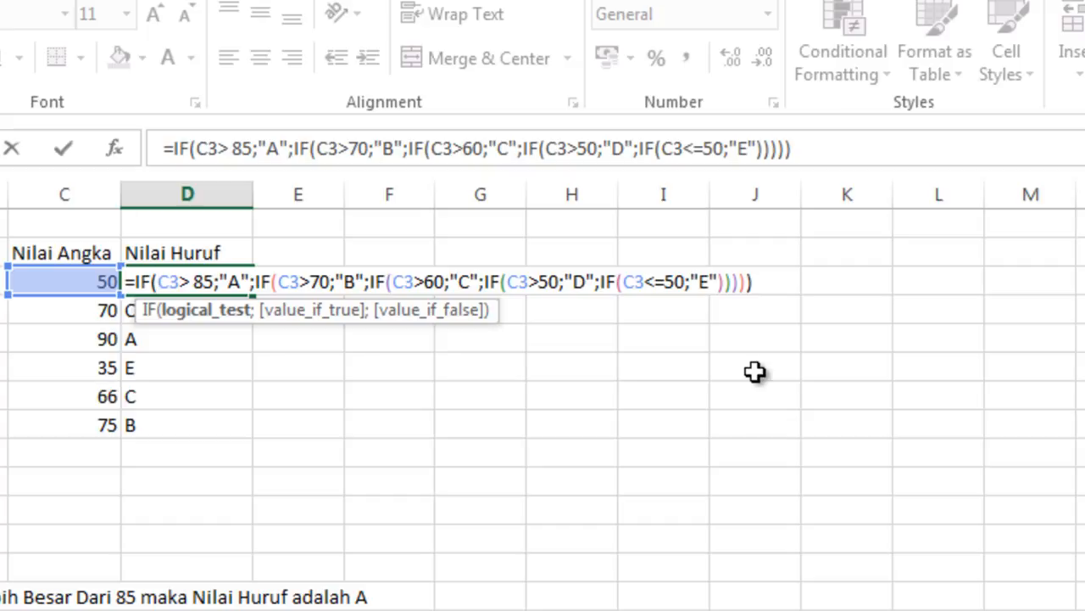
pyautogui.press('Return')
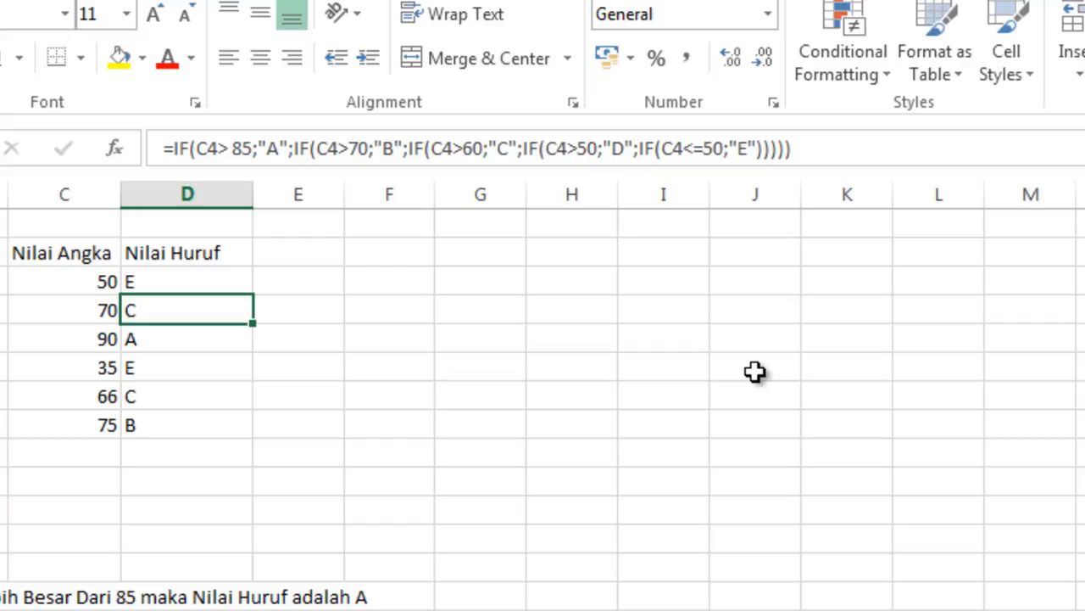
pyautogui.click(2, 597)
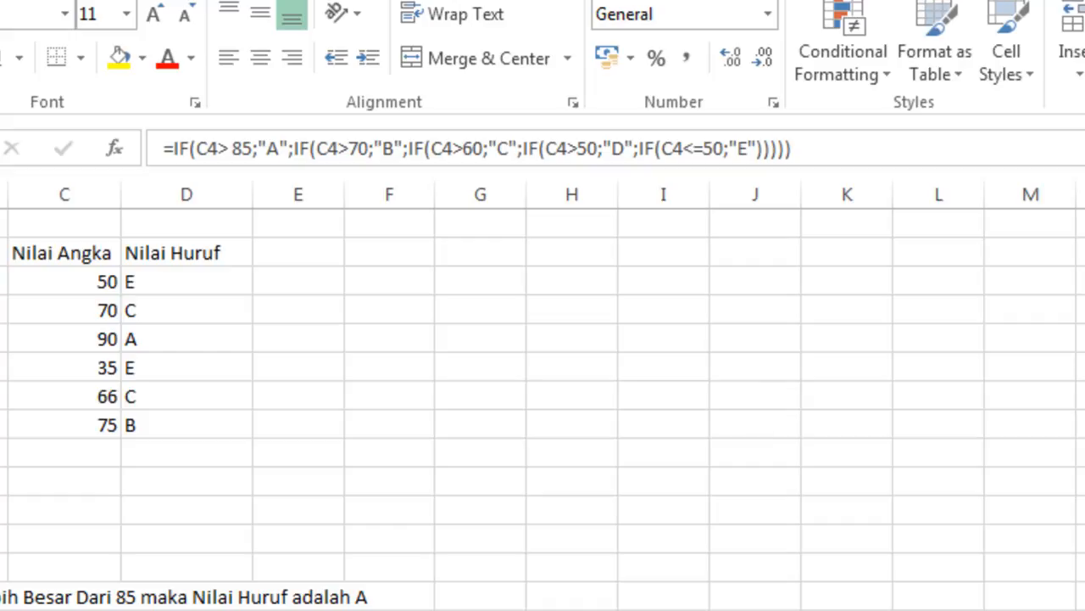